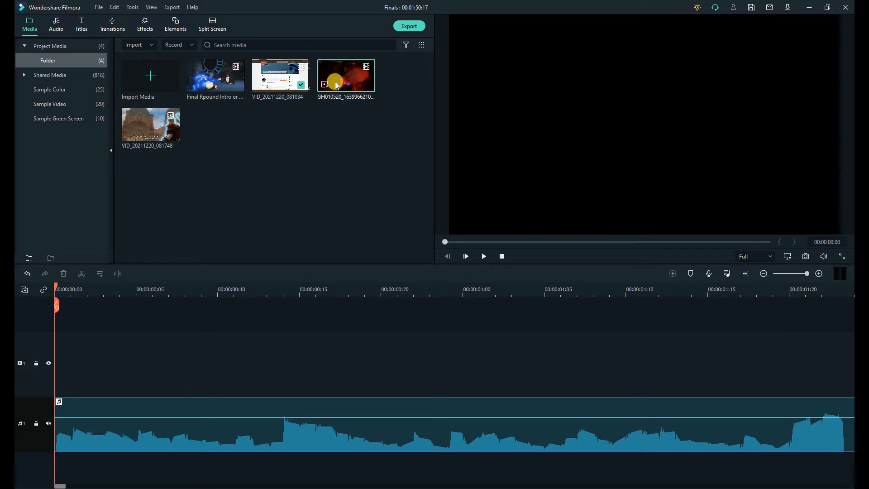
# Step: Place the GH010520 clip at the start of the video track, above the muted music track, and raise its volume to 9.55 dB
pyautogui.moveTo(340, 78); pyautogui.dragTo(149, 358)
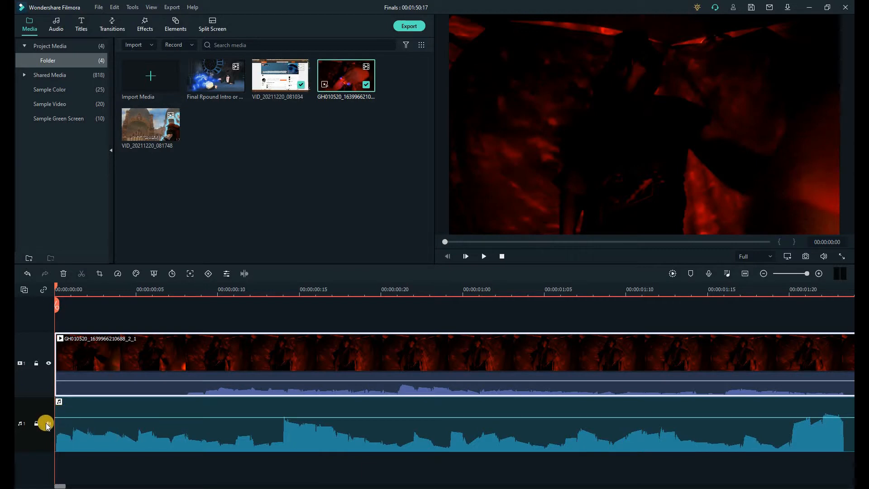
pyautogui.click(181, 424)
pyautogui.click(181, 425)
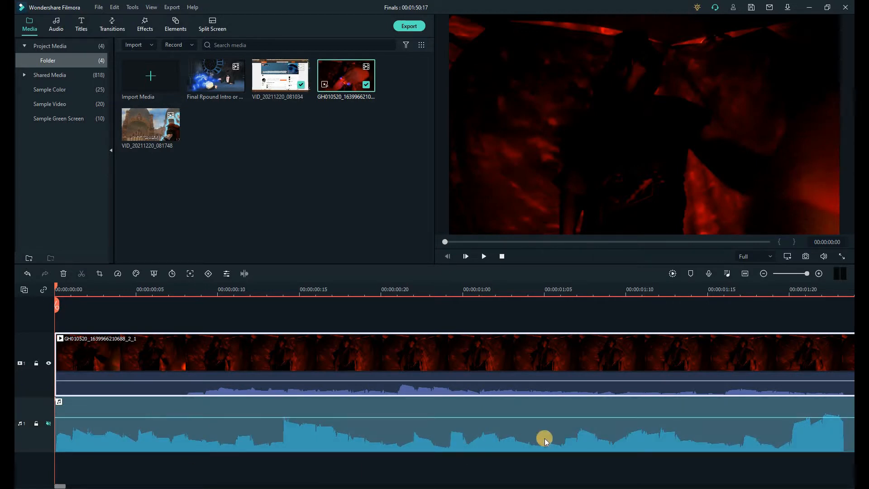
pyautogui.moveTo(439, 381); pyautogui.dragTo(444, 378)
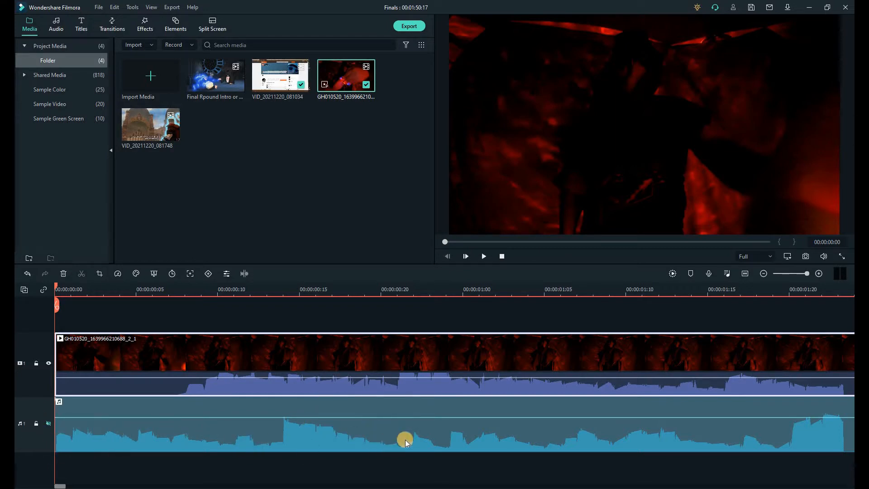
# Step: Play the video clip's own sound, return to its beginning and park the playhead on the beat near 00:00:01:15 on the ruler
pyautogui.click(485, 257)
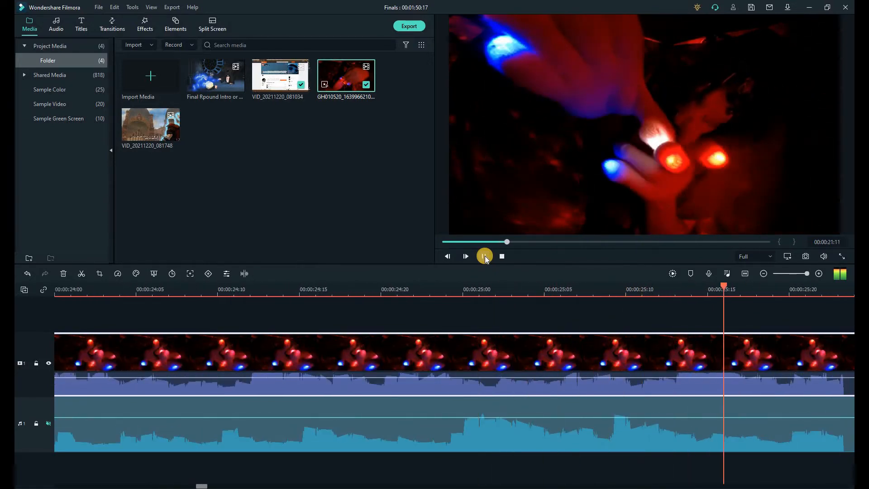
pyautogui.click(484, 256)
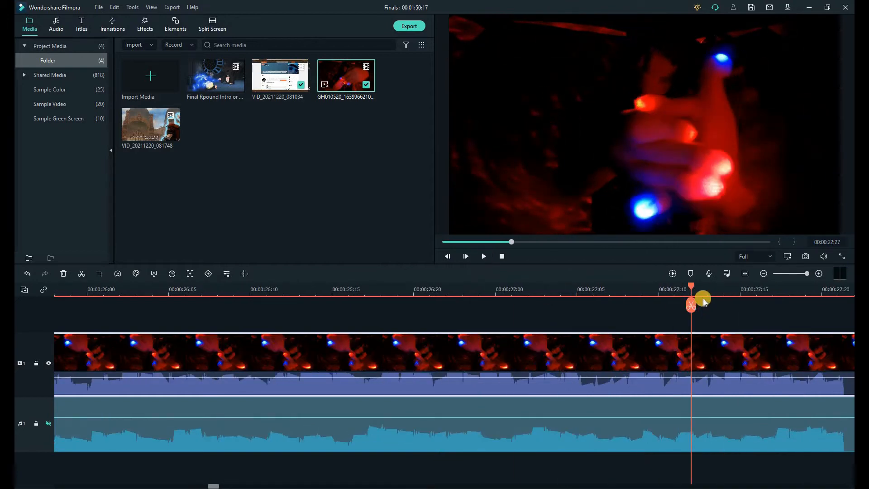
pyautogui.moveTo(691, 288); pyautogui.dragTo(397, 362)
pyautogui.moveTo(134, 387); pyautogui.dragTo(195, 371)
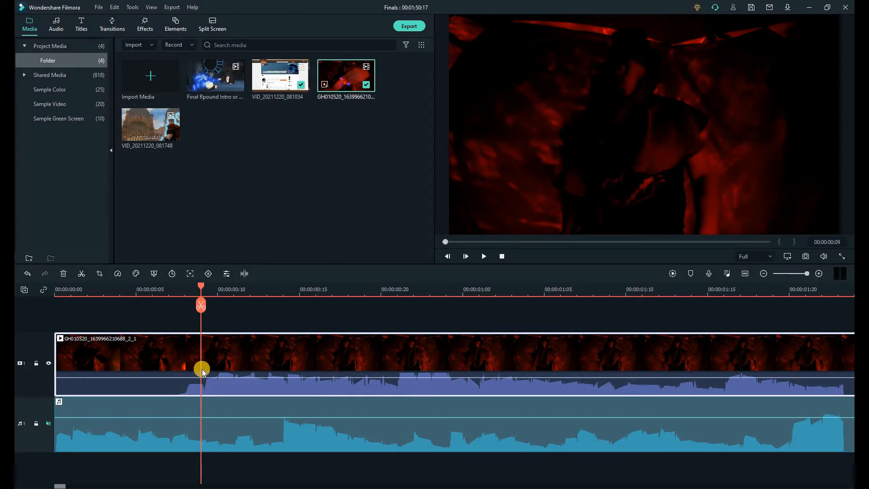
pyautogui.moveTo(202, 290); pyautogui.dragTo(710, 387)
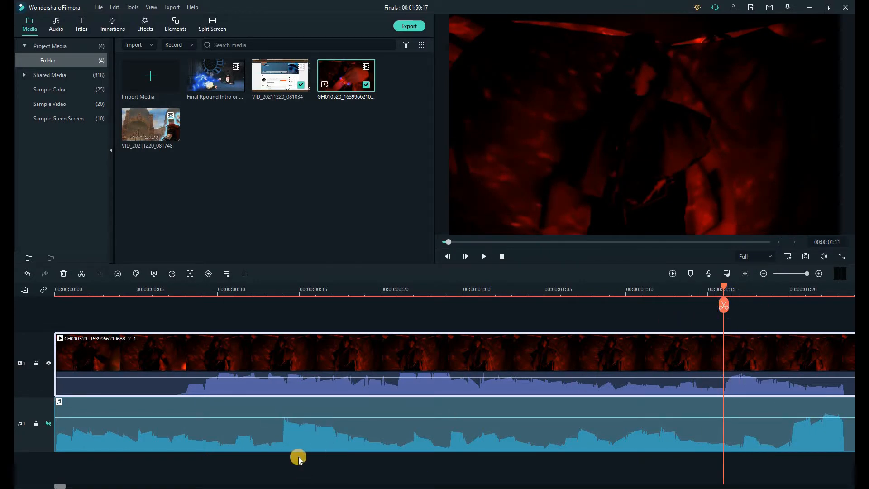
# Step: Try shifting the music clip so its first strong peak meets the playhead, and play both tracks unmuted from the start
pyautogui.moveTo(285, 433); pyautogui.dragTo(716, 433)
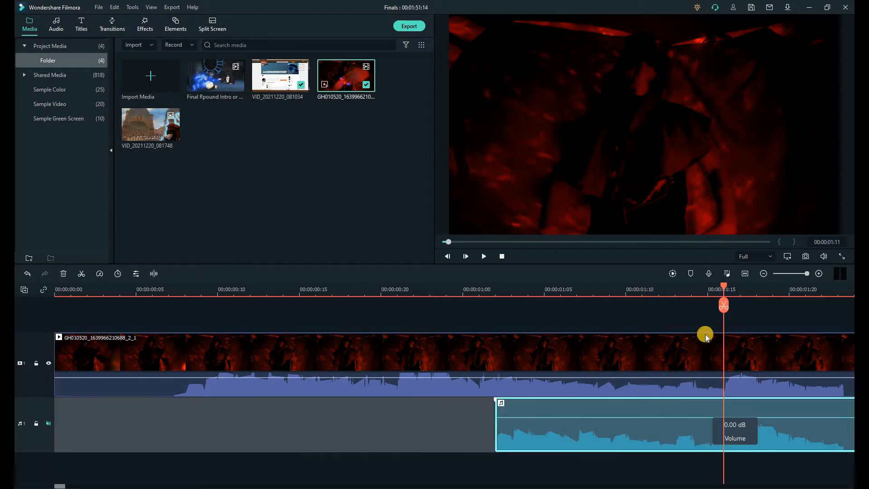
pyautogui.moveTo(730, 301); pyautogui.dragTo(33, 355)
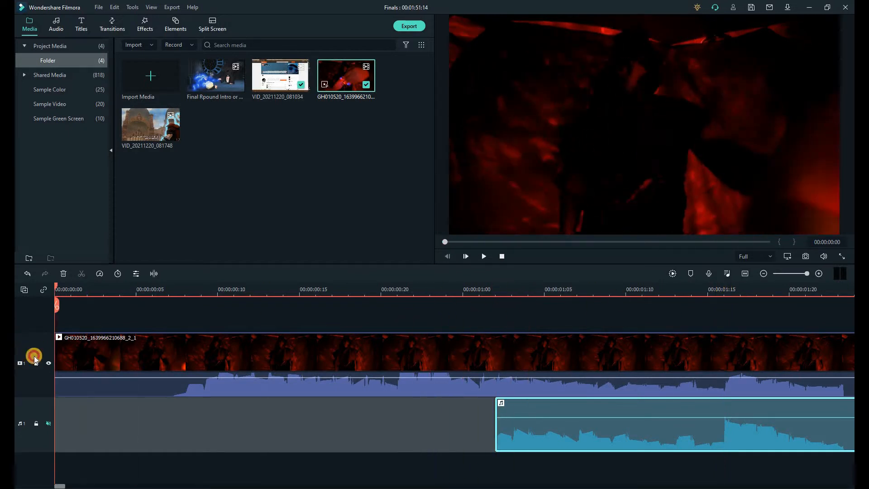
pyautogui.click(48, 424)
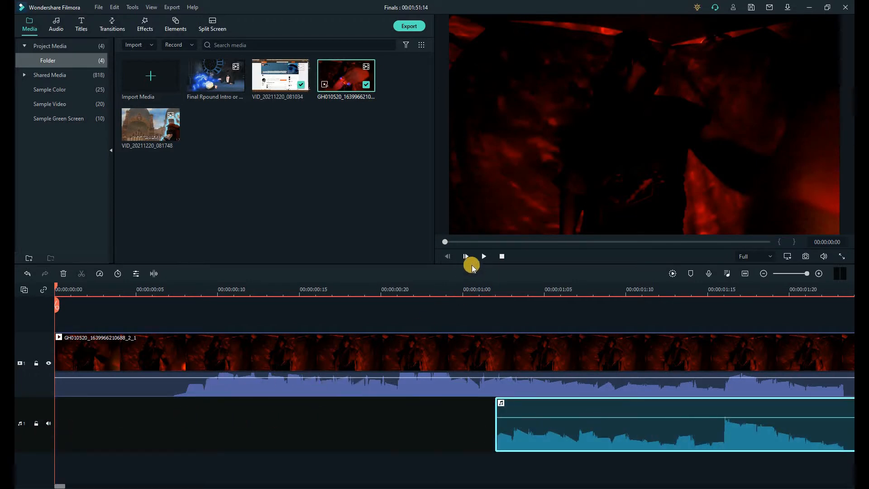
pyautogui.click(484, 257)
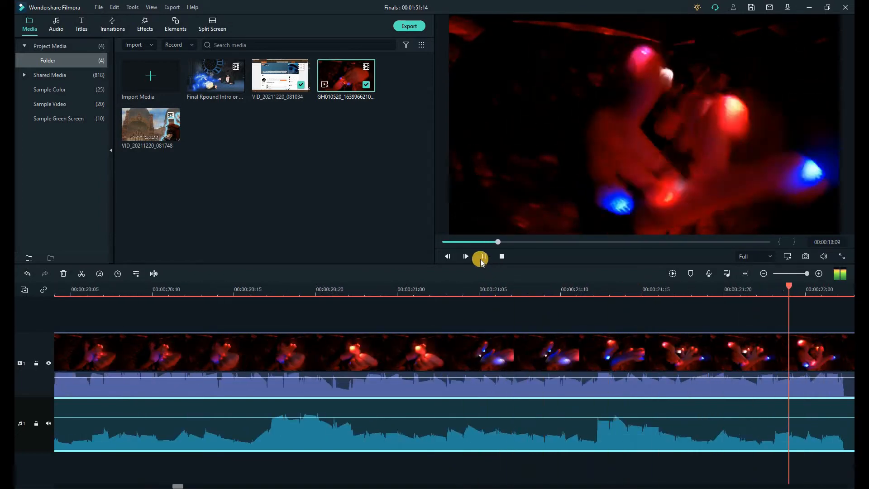
pyautogui.click(483, 258)
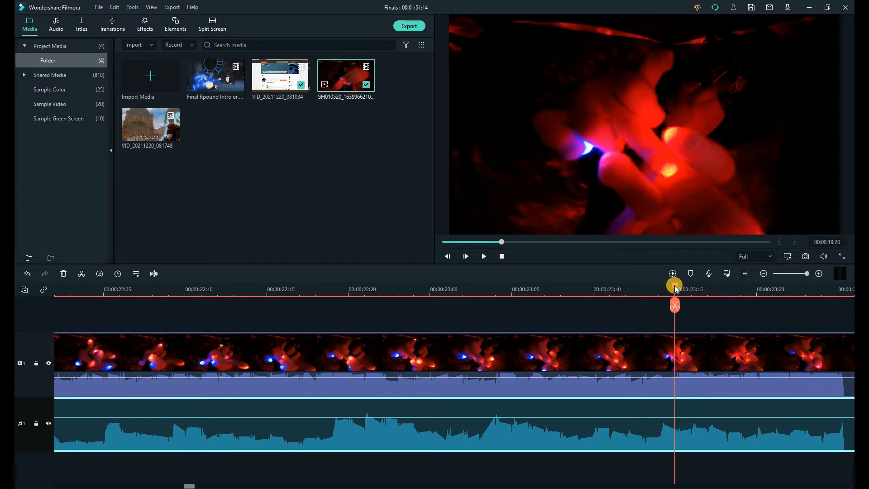
# Step: Mute the music track and replay the GH010520 clip's sound alone to listen for its beats
pyautogui.click(48, 424)
pyautogui.moveTo(34, 308); pyautogui.dragTo(16, 325)
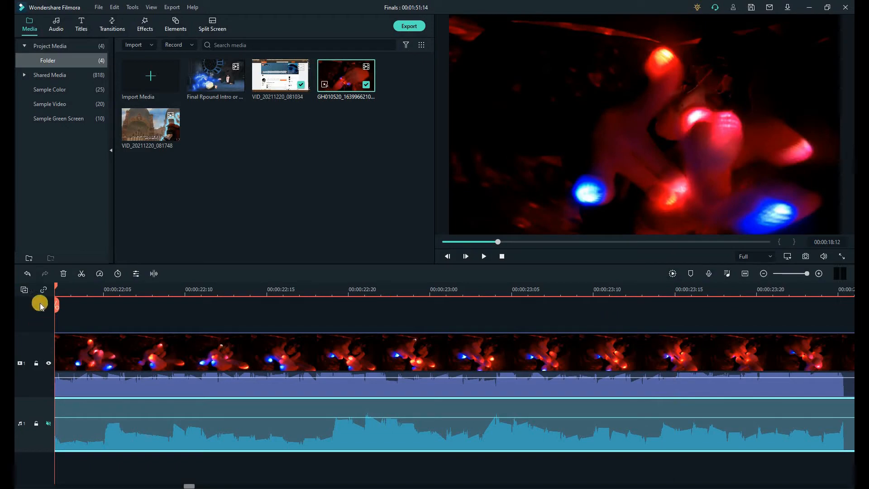
pyautogui.moveTo(16, 308); pyautogui.dragTo(16, 358)
pyautogui.click(484, 256)
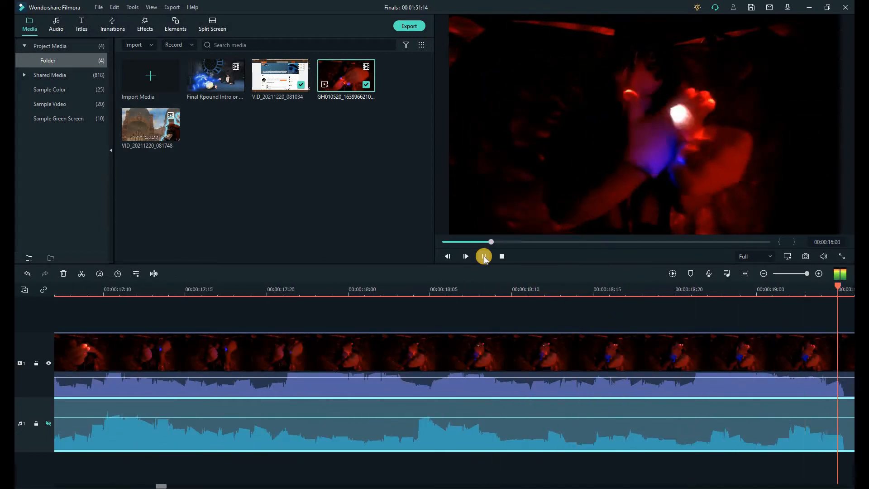
pyautogui.click(484, 256)
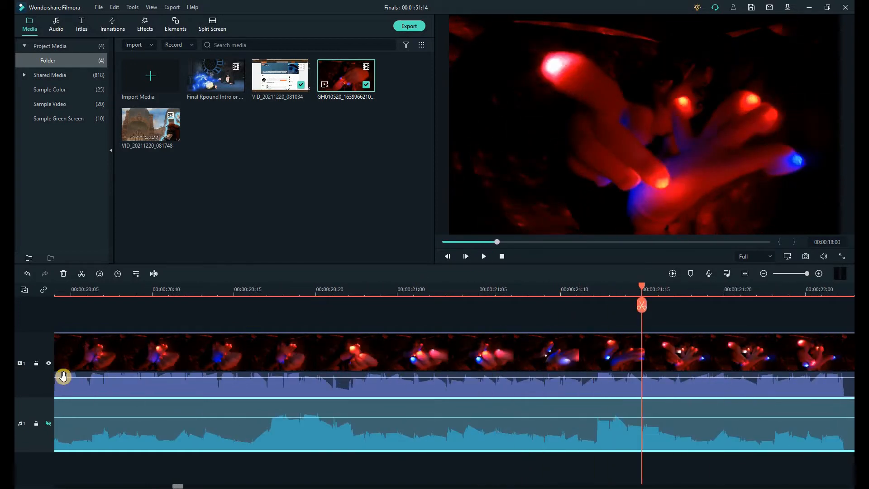
# Step: Unmute the music track and scrub around 00:00:20 to compare the peaks of both waveforms
pyautogui.click(49, 422)
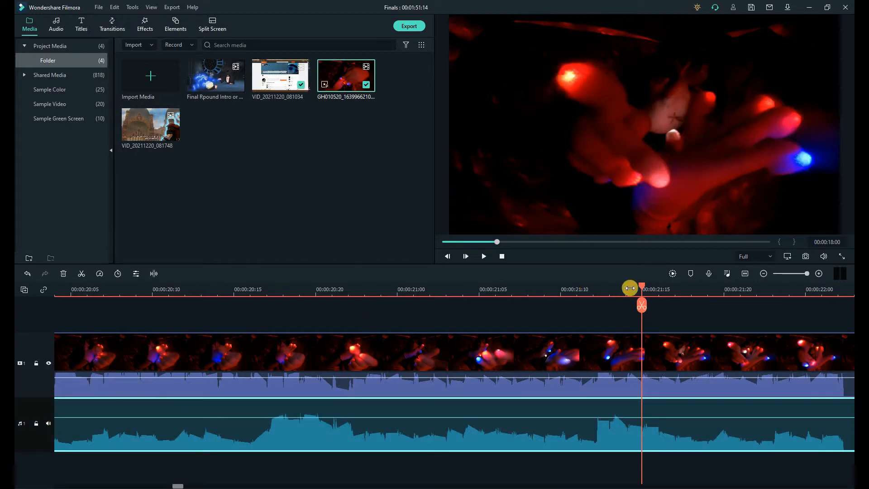
pyautogui.moveTo(15, 339); pyautogui.dragTo(228, 350)
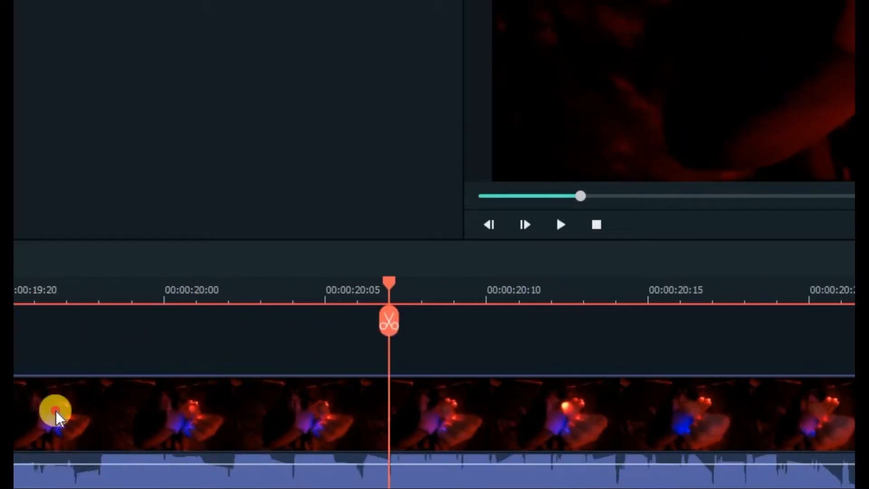
pyautogui.moveTo(56, 416); pyautogui.dragTo(365, 297)
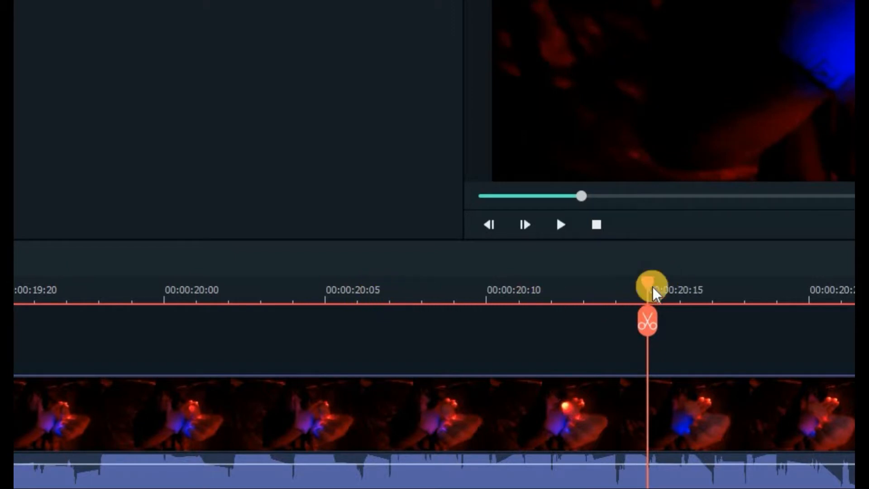
pyautogui.moveTo(135, 304); pyautogui.dragTo(0, 375)
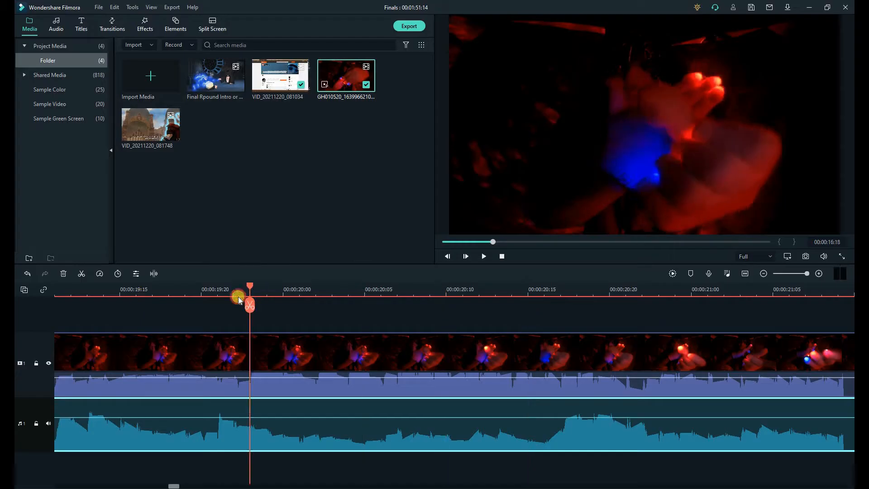
# Step: Return the music clip to the timeline start and move the GH010520 clip to begin about 1 second in
pyautogui.moveTo(181, 332); pyautogui.dragTo(15, 413)
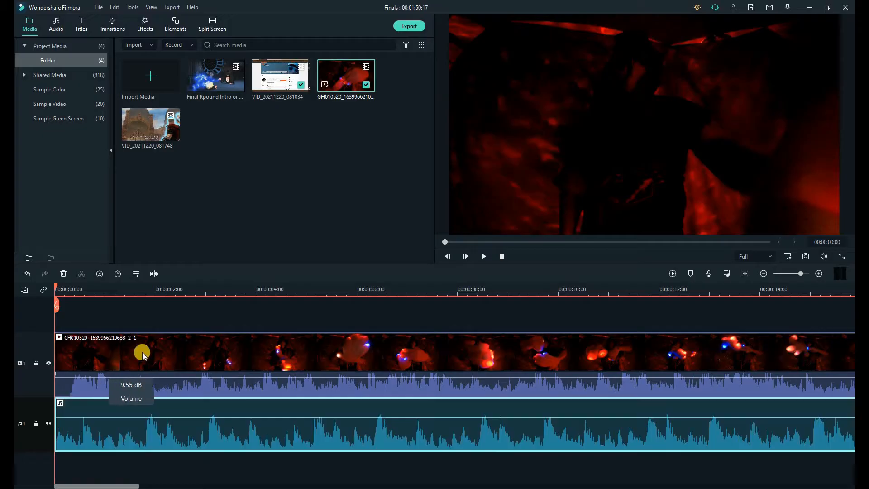
pyautogui.moveTo(129, 356); pyautogui.dragTo(186, 349)
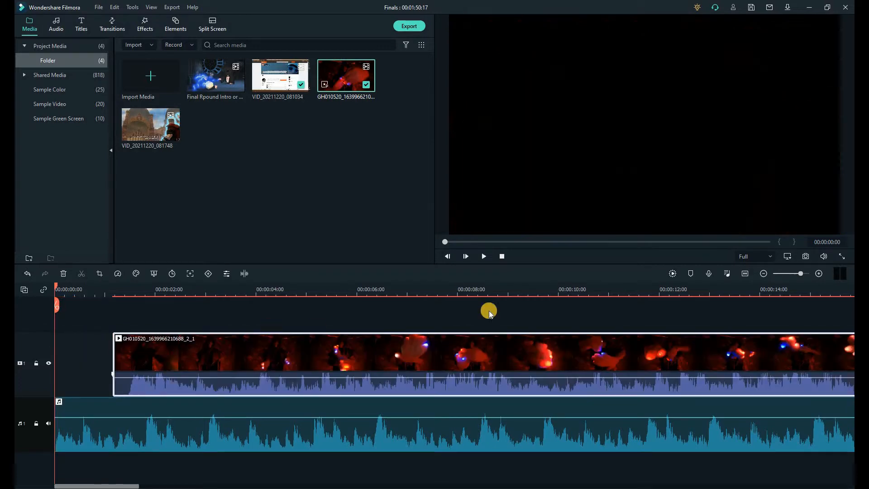
pyautogui.click(479, 289)
pyautogui.moveTo(495, 286); pyautogui.dragTo(393, 315)
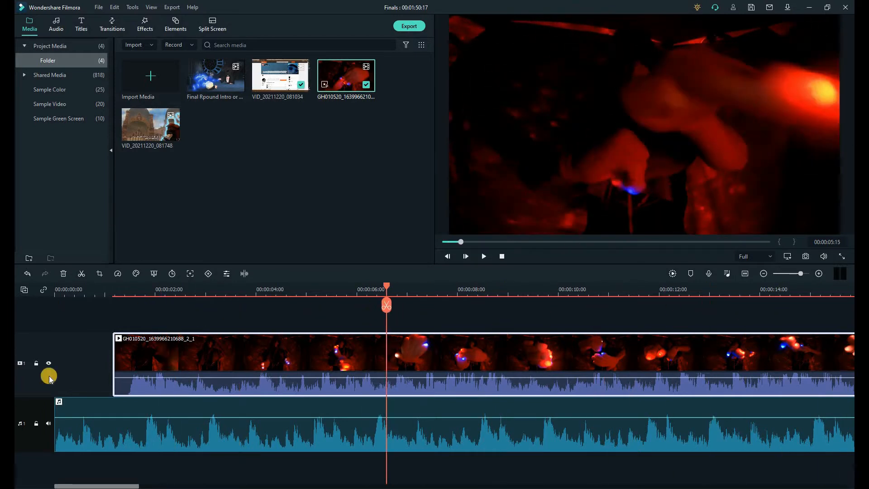
# Step: Mute the GH010520 clip's audio and play the music alone, examining its waveform peaks around 00:00:29
pyautogui.rightClick(179, 387)
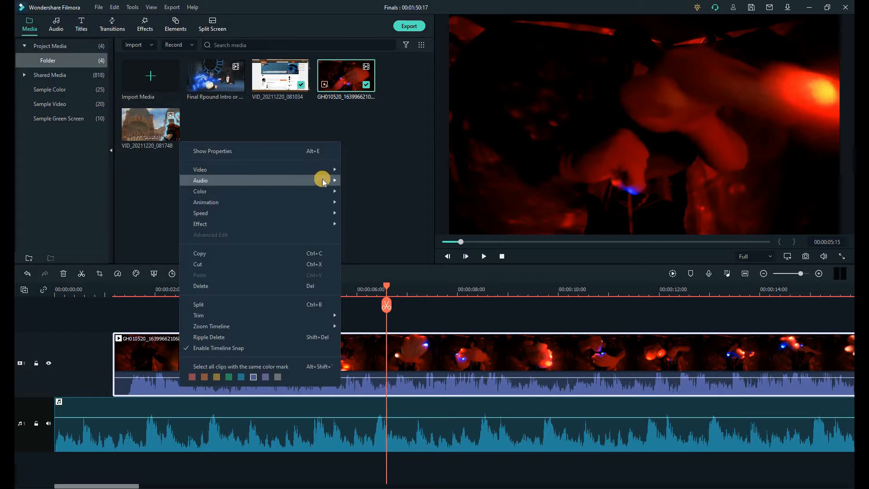
pyautogui.moveTo(324, 180)
pyautogui.click(358, 213)
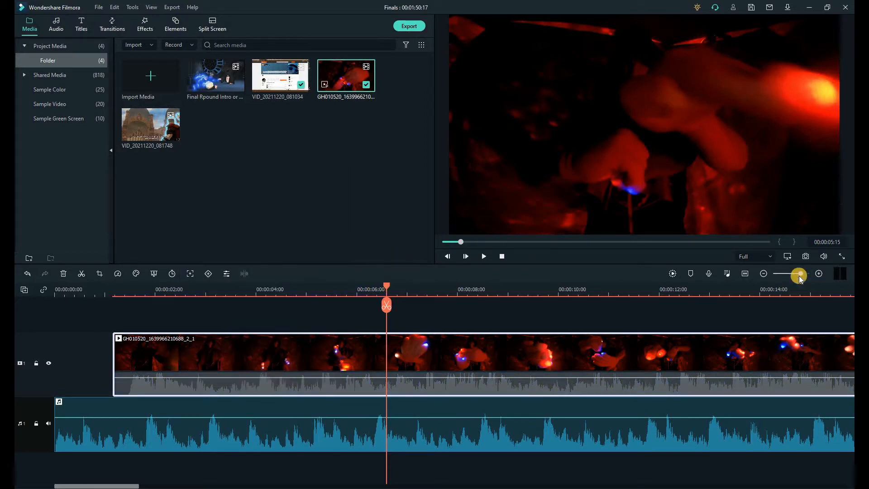
pyautogui.click(484, 260)
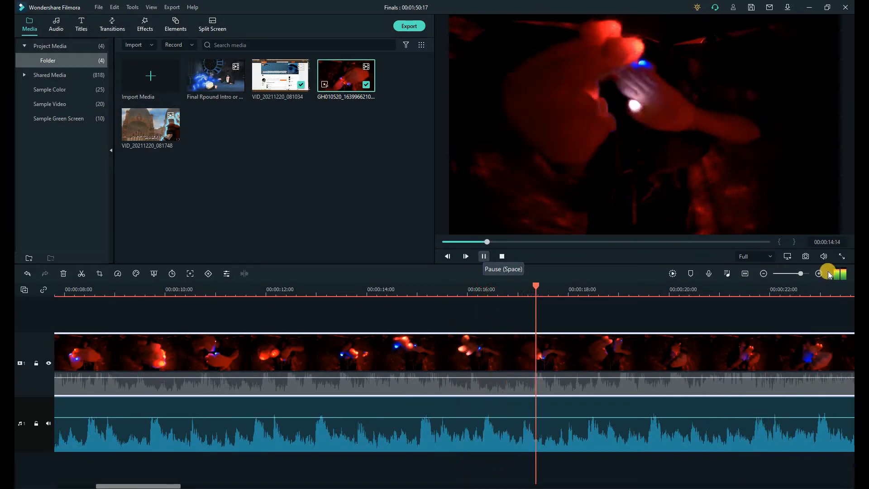
pyautogui.click(819, 274)
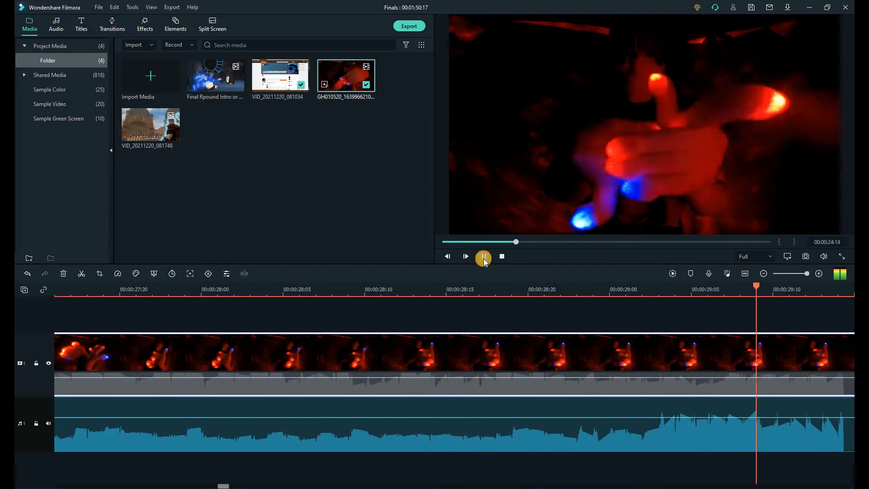
pyautogui.click(484, 258)
pyautogui.click(481, 291)
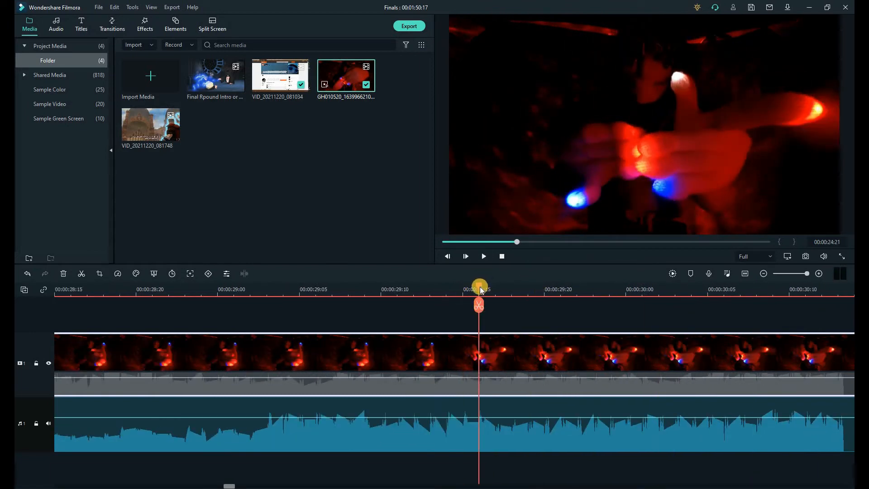
pyautogui.moveTo(333, 301); pyautogui.dragTo(217, 316)
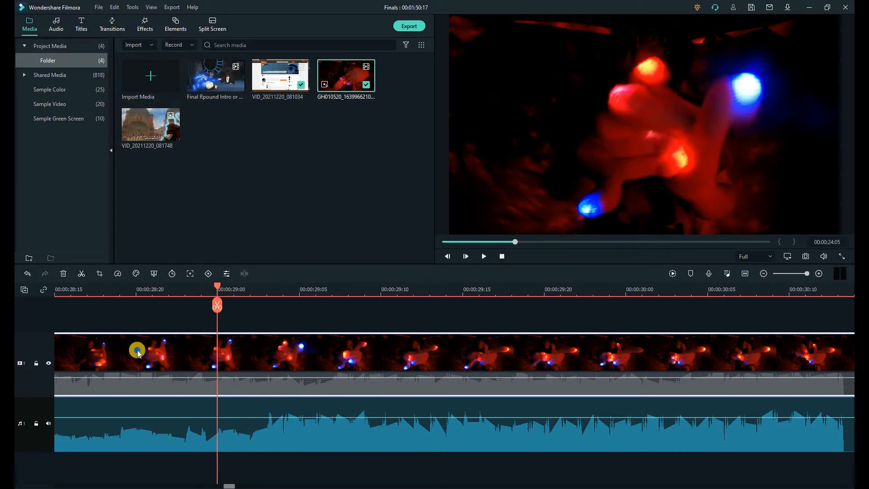
# Step: Unmute the GH010520 clip's audio and mute the music track instead
pyautogui.rightClick(213, 327)
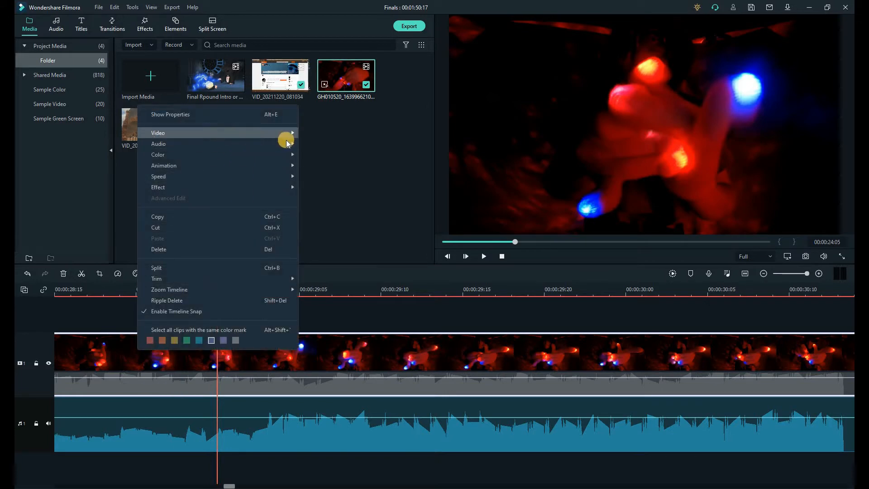
pyautogui.moveTo(273, 143)
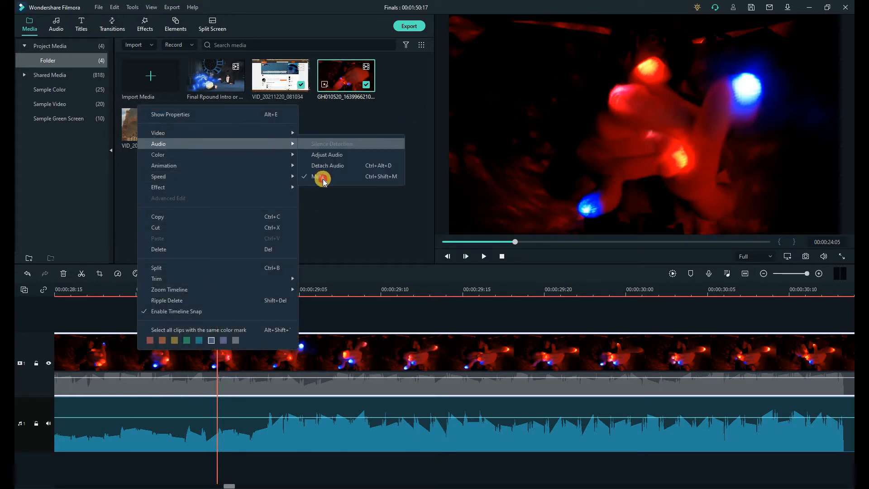
pyautogui.click(230, 375)
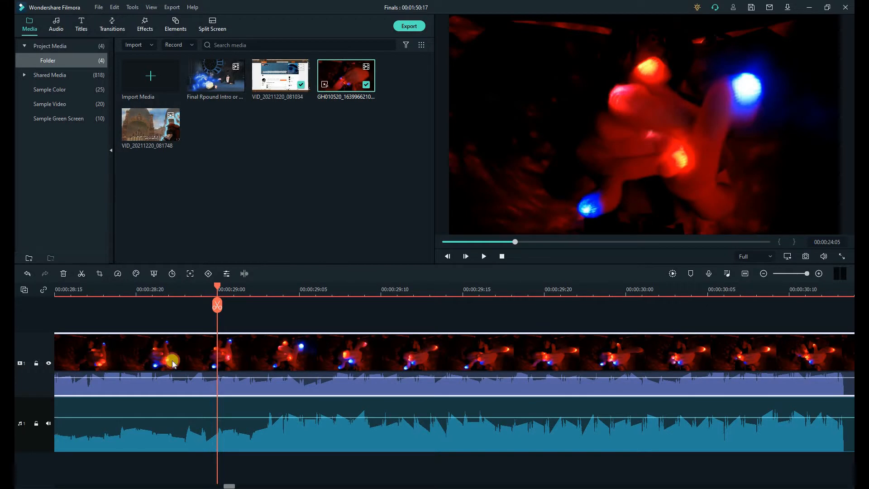
pyautogui.click(49, 425)
# Step: Play the GH010520 clip's audio alone around 00:00:18 to 00:00:21, comparing its beats with the waveform peaks
pyautogui.moveTo(15, 324); pyautogui.dragTo(609, 411)
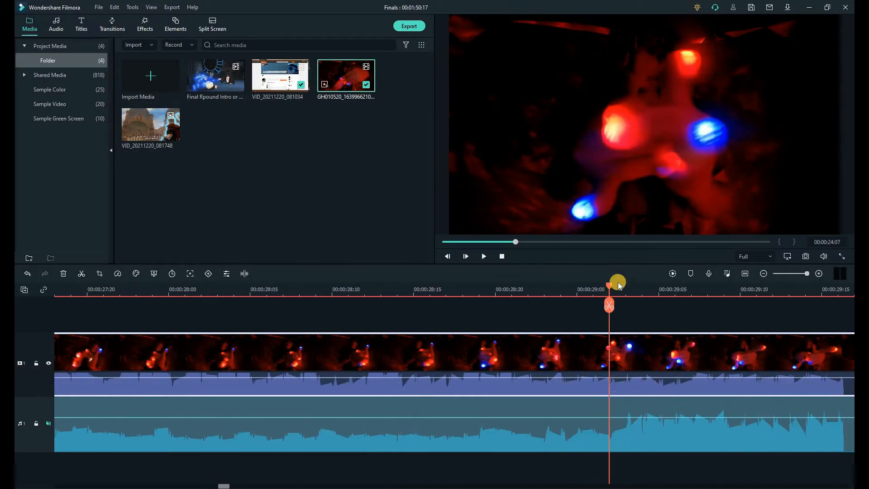
pyautogui.moveTo(15, 360); pyautogui.dragTo(231, 375)
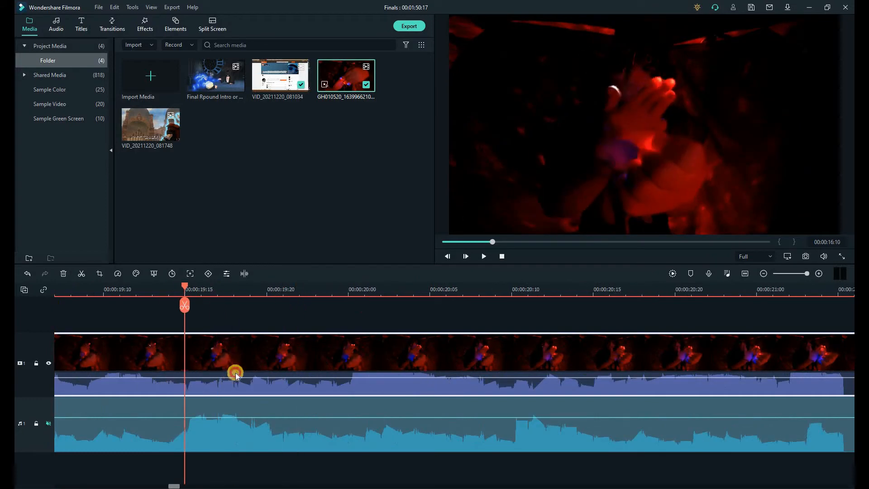
pyautogui.click(485, 257)
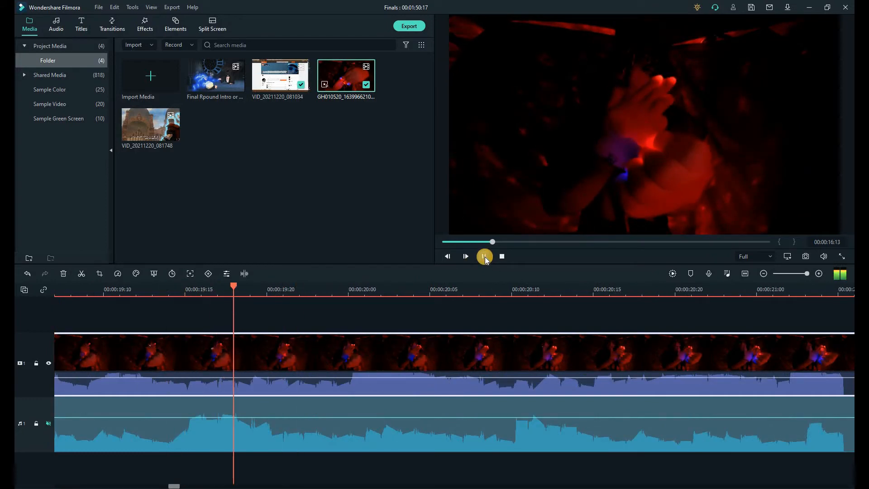
pyautogui.click(575, 289)
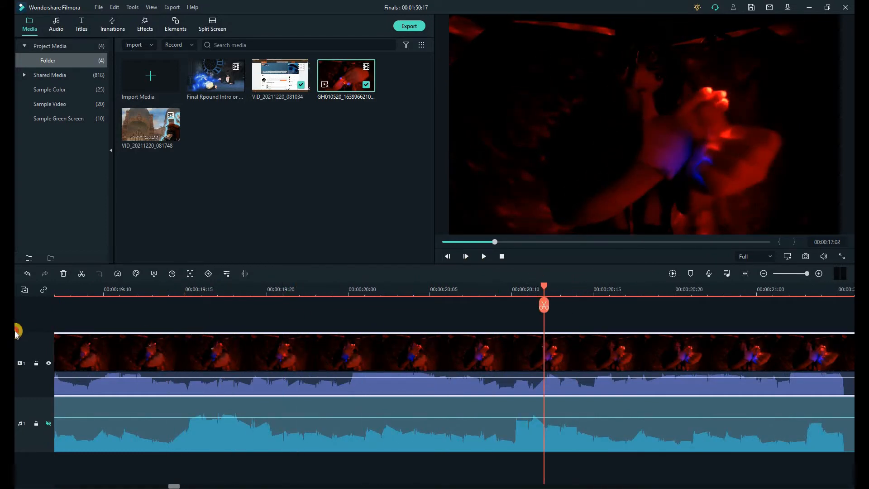
pyautogui.moveTo(15, 331); pyautogui.dragTo(15, 330)
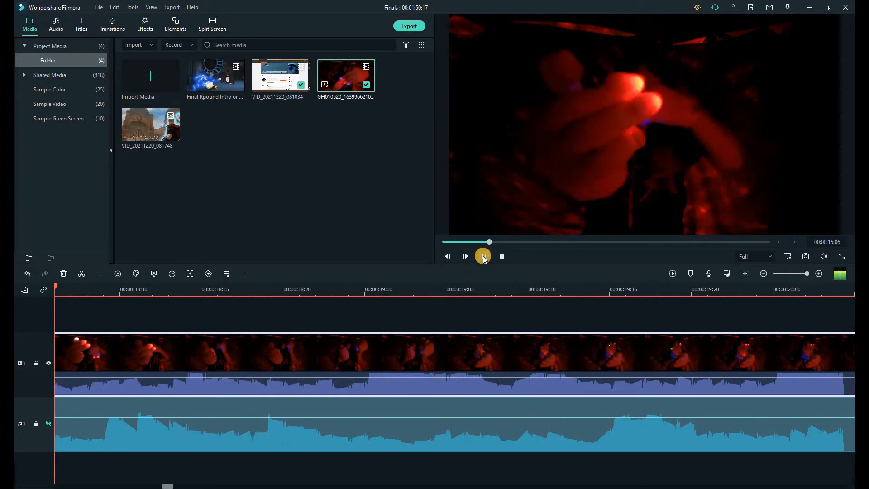
pyautogui.click(483, 257)
pyautogui.click(484, 259)
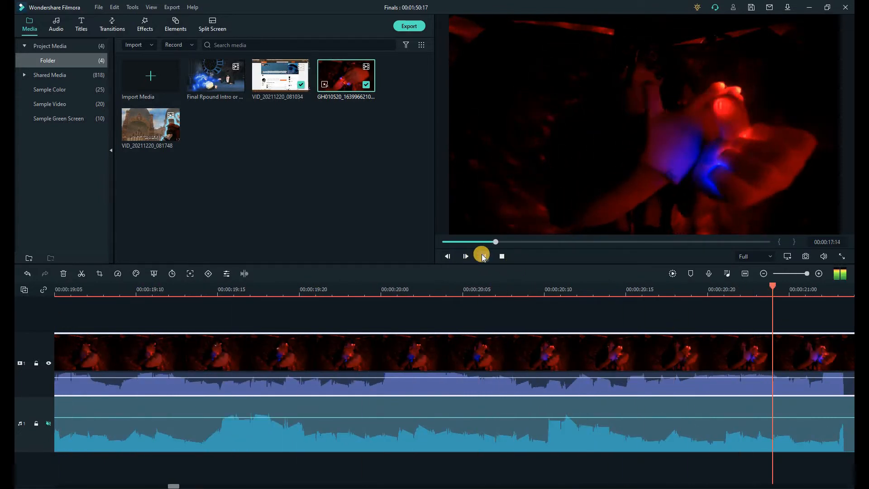
# Step: Shift the GH010520 clip about 2 seconds later on the timeline and unmute the music track
pyautogui.click(392, 354)
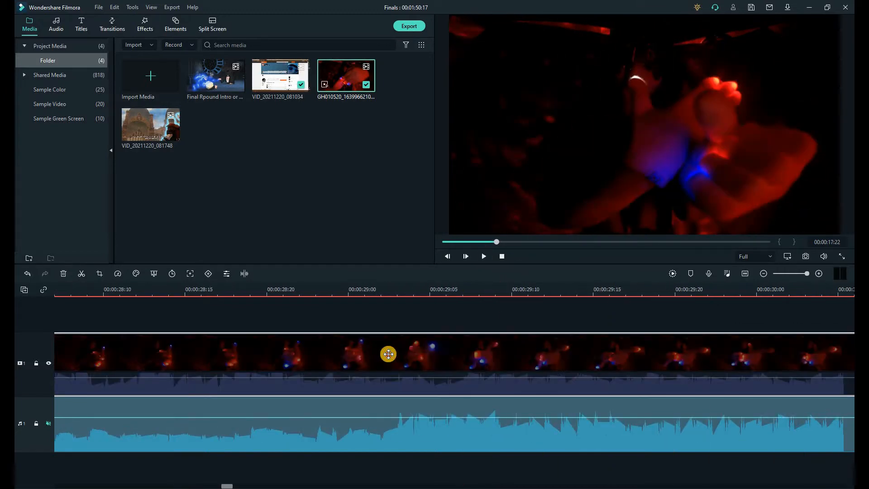
pyautogui.moveTo(388, 357); pyautogui.dragTo(380, 356)
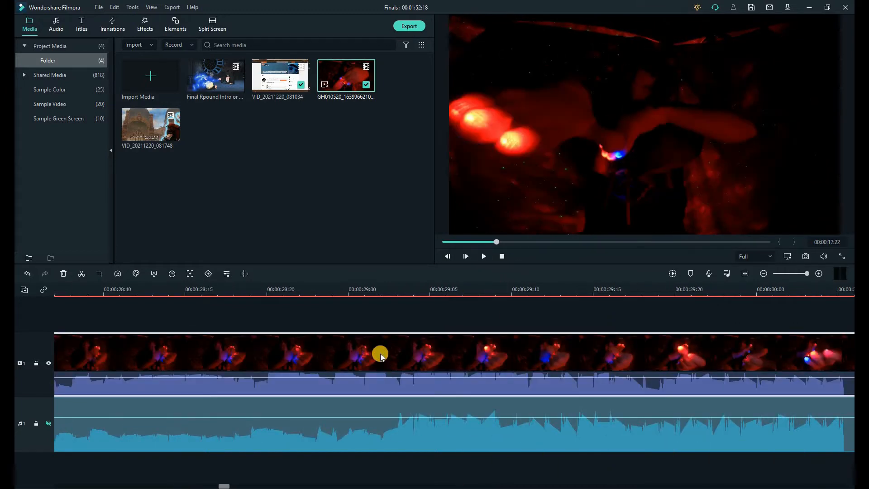
pyautogui.click(50, 423)
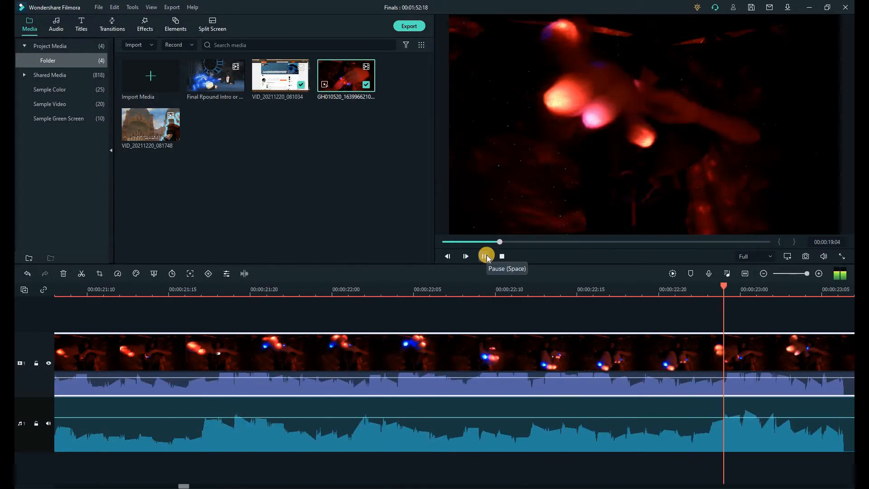
# Step: Play both tracks together from about 00:00:23:18 to check whether the clip's beats match the music
pyautogui.click(485, 256)
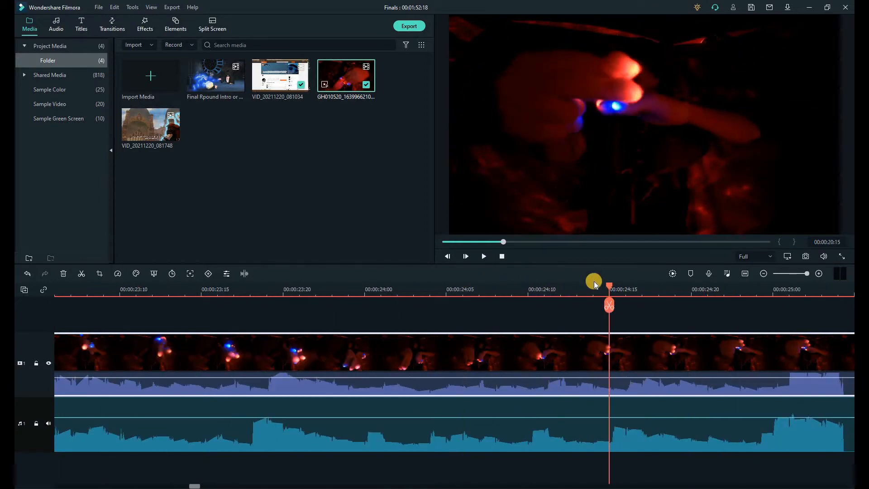
pyautogui.moveTo(285, 311); pyautogui.dragTo(250, 311)
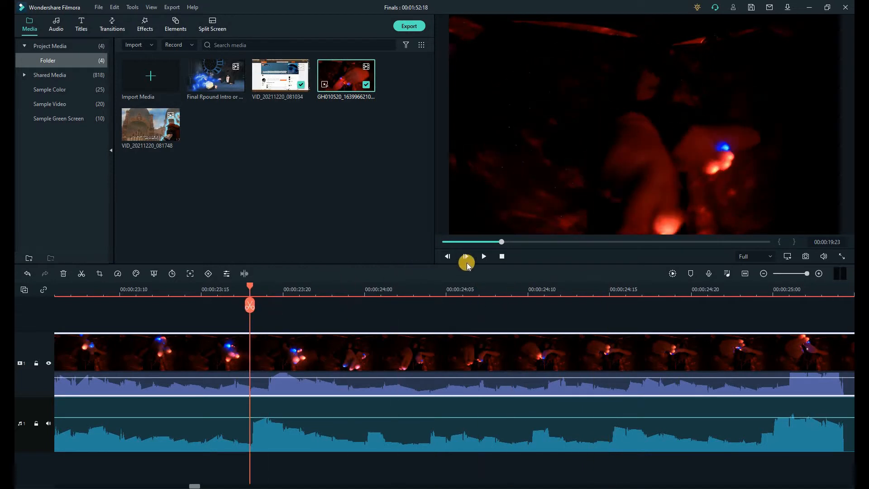
pyautogui.click(482, 258)
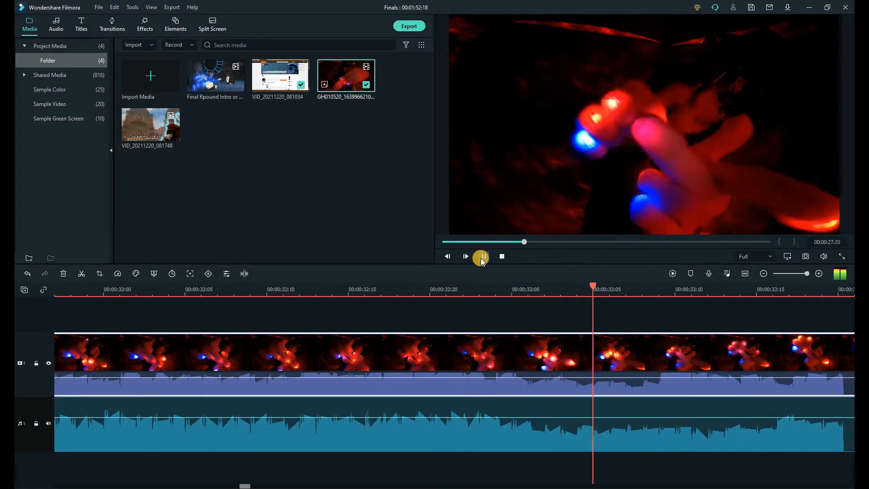
pyautogui.click(484, 258)
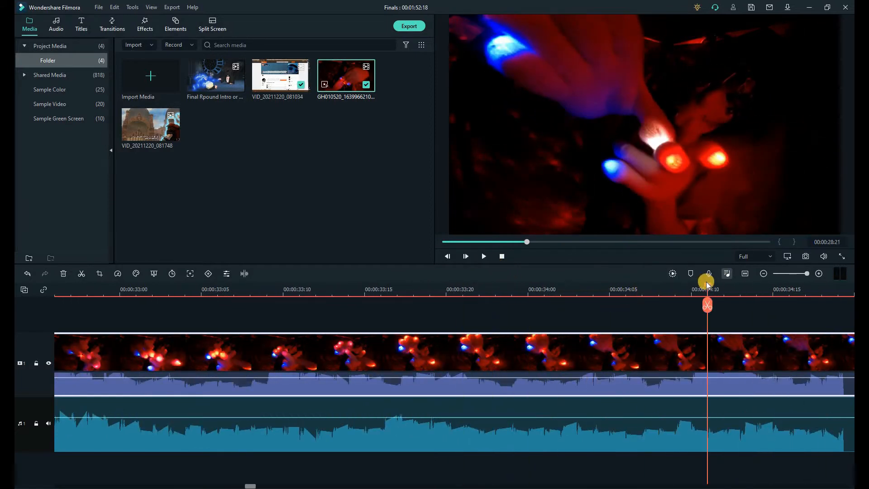
pyautogui.moveTo(707, 286); pyautogui.dragTo(440, 333)
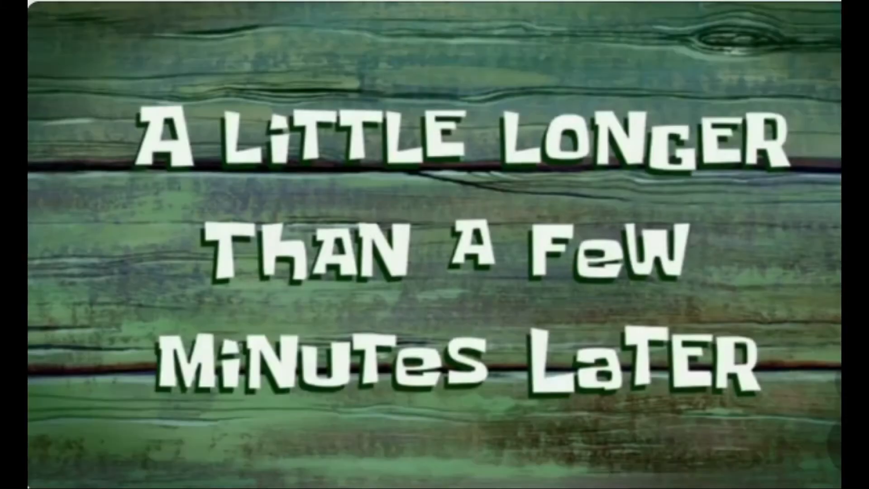
# Step: Play both tracks together and raise the GH010520 clip's audio volume to 12.00 dB
pyautogui.click(485, 256)
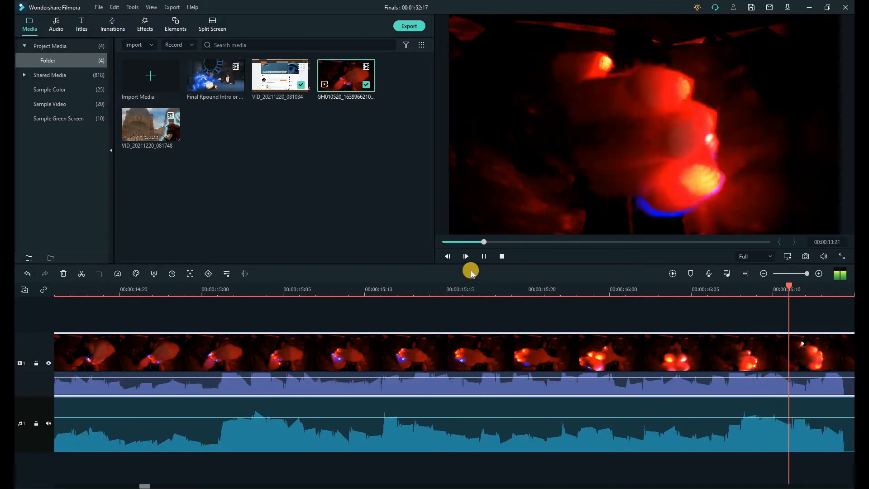
pyautogui.moveTo(462, 379); pyautogui.dragTo(467, 358)
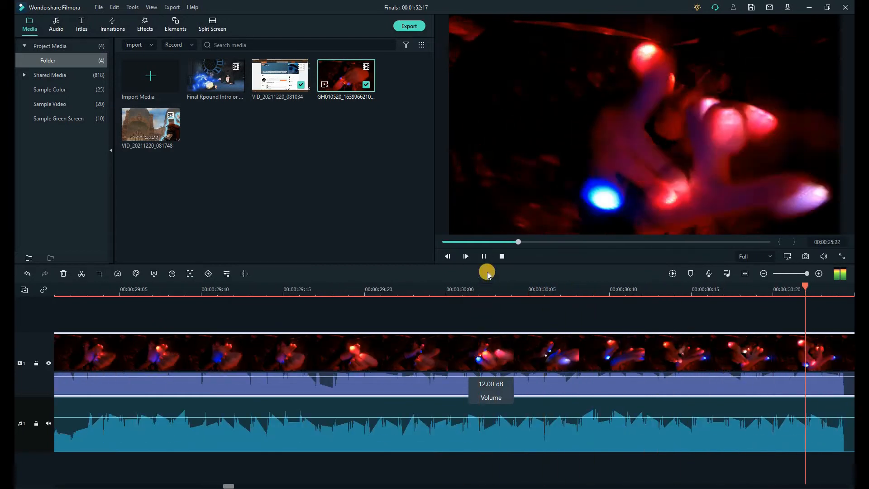
pyautogui.click(484, 256)
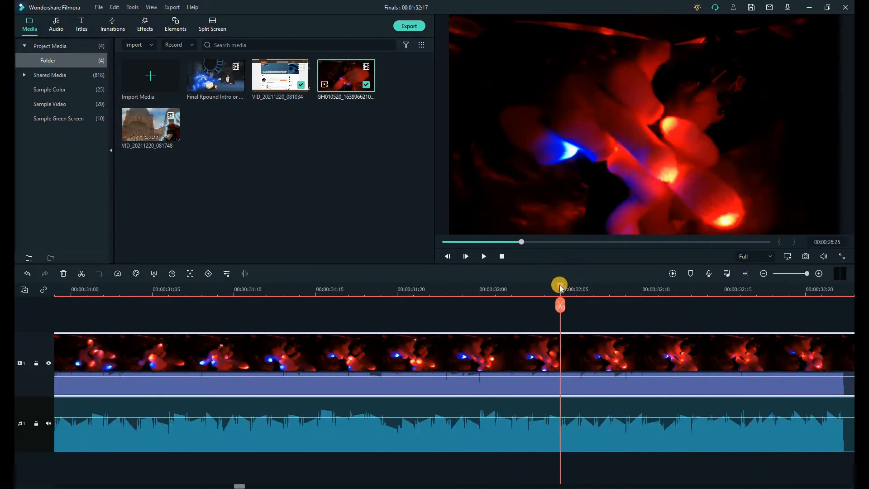
# Step: Go to the start of the GH010520 clip and detach its audio onto a separate track
pyautogui.moveTo(106, 391); pyautogui.dragTo(573, 376)
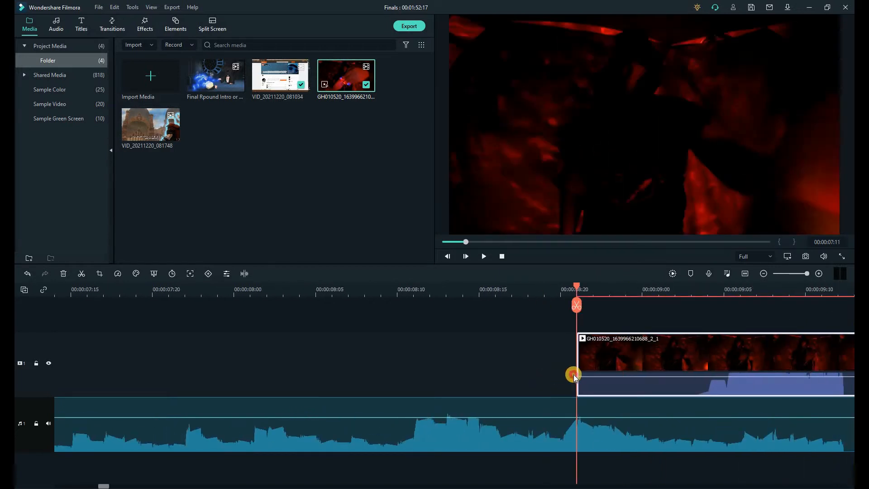
pyautogui.doubleClick(621, 360)
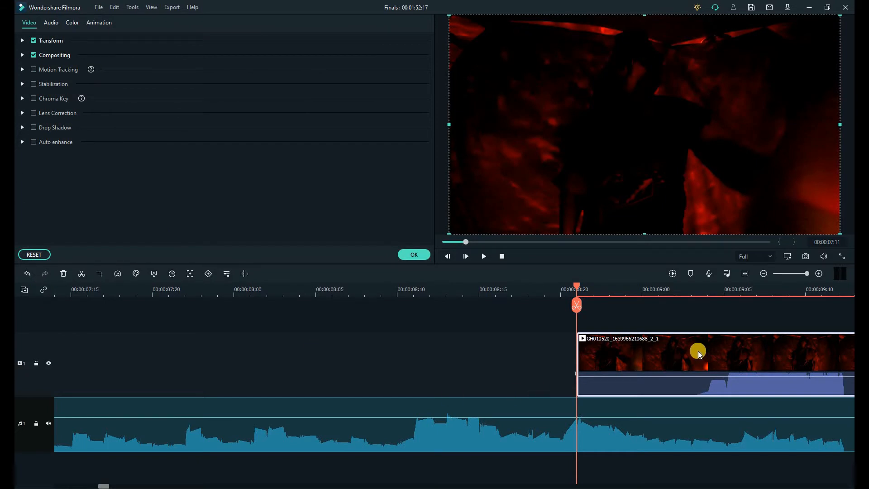
pyautogui.hotkey('ctrl', 'alt', 'd')
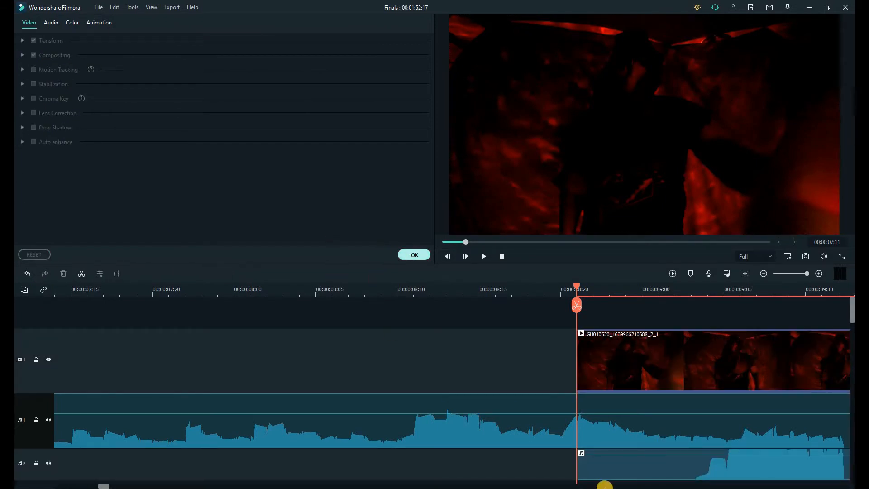
# Step: Delete the detached GH010520 audio from the second audio track
pyautogui.click(604, 487)
pyautogui.click(604, 471)
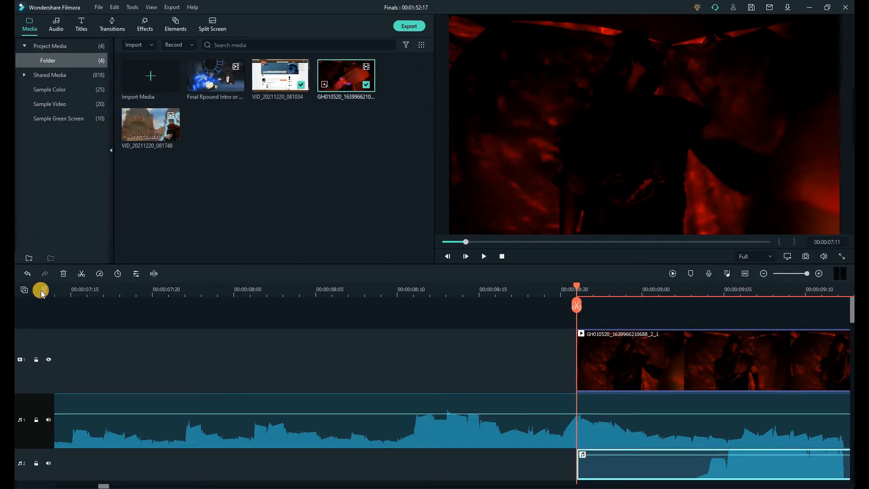
pyautogui.rightClick(608, 473)
pyautogui.moveTo(755, 259)
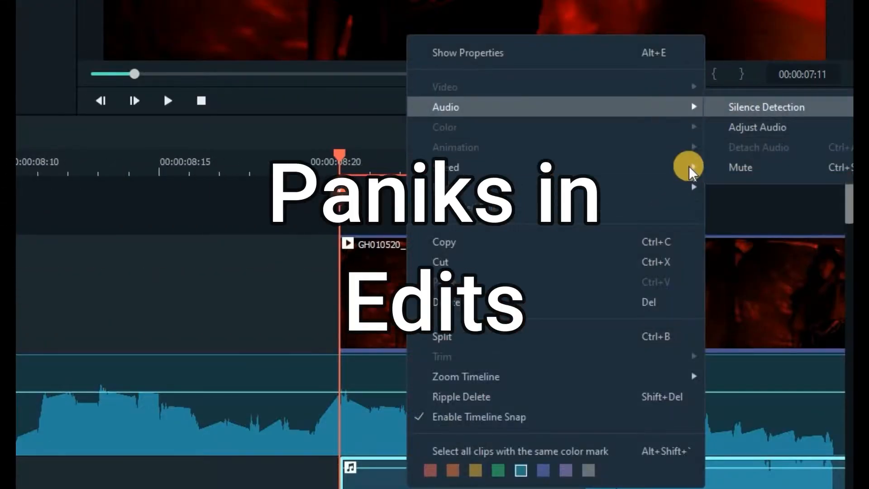
pyautogui.click(523, 310)
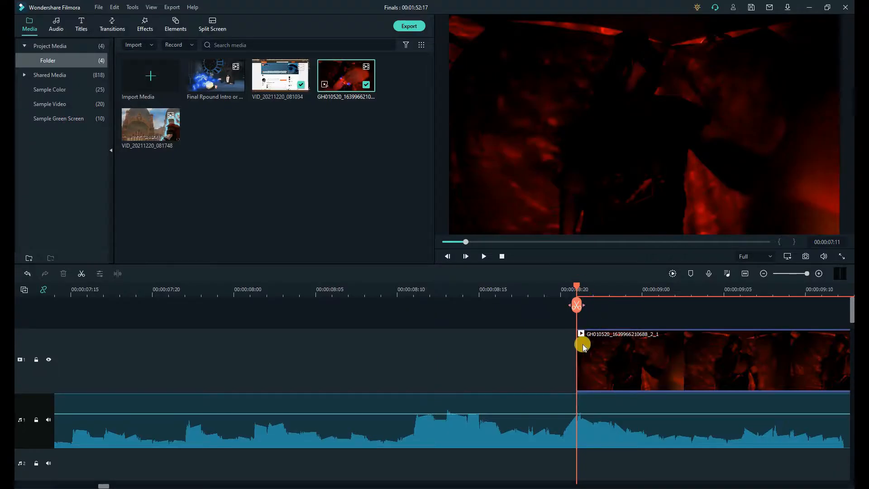
# Step: Open the properties of the GH010520 clip near 00:00:21 and examine its Transform and Compositing settings
pyautogui.moveTo(160, 291); pyautogui.dragTo(822, 290)
pyautogui.moveTo(506, 360); pyautogui.dragTo(398, 347)
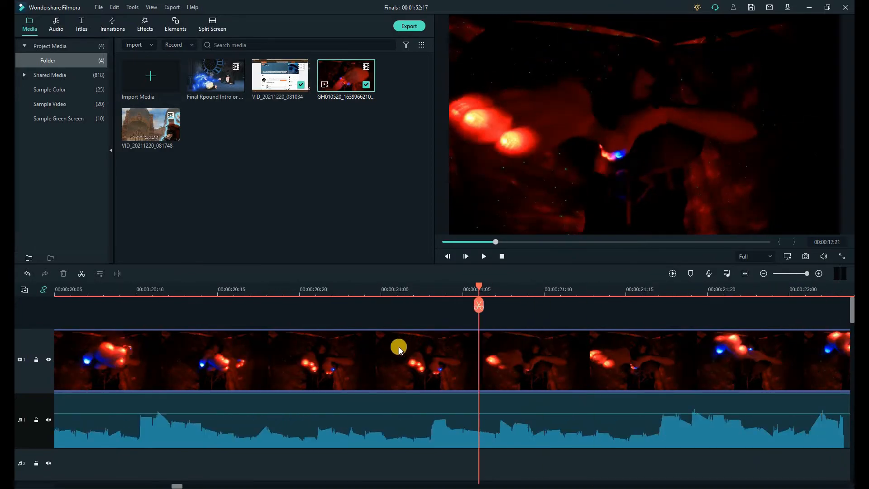
pyautogui.click(398, 347)
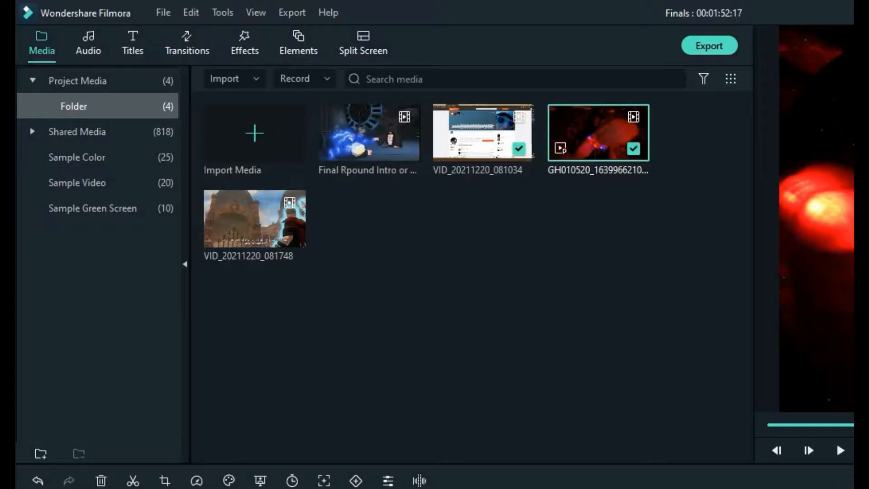
pyautogui.doubleClick(674, 488)
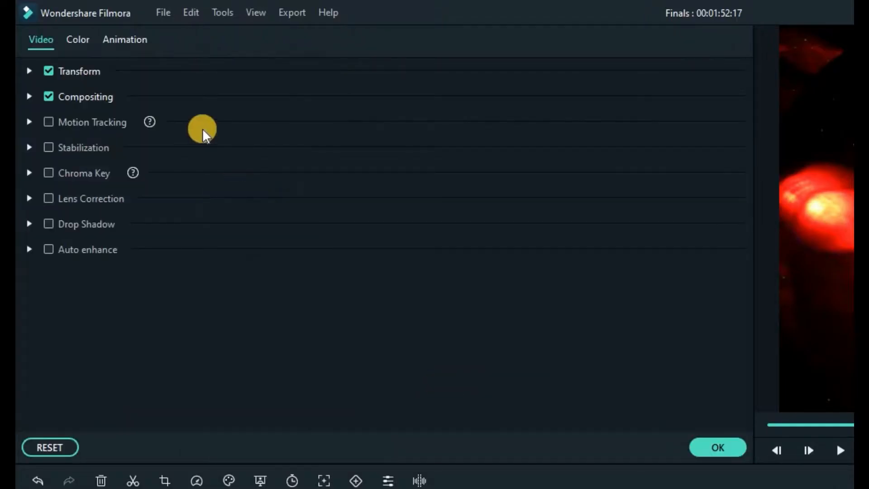
pyautogui.click(75, 44)
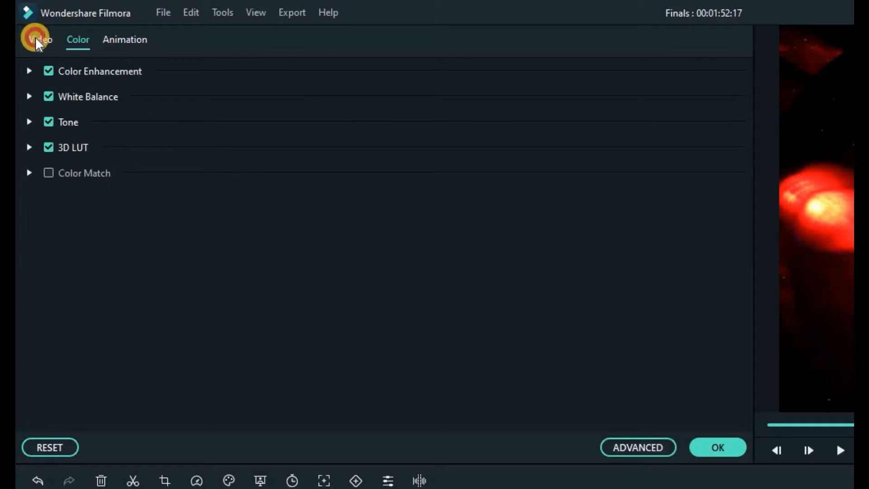
pyautogui.click(39, 44)
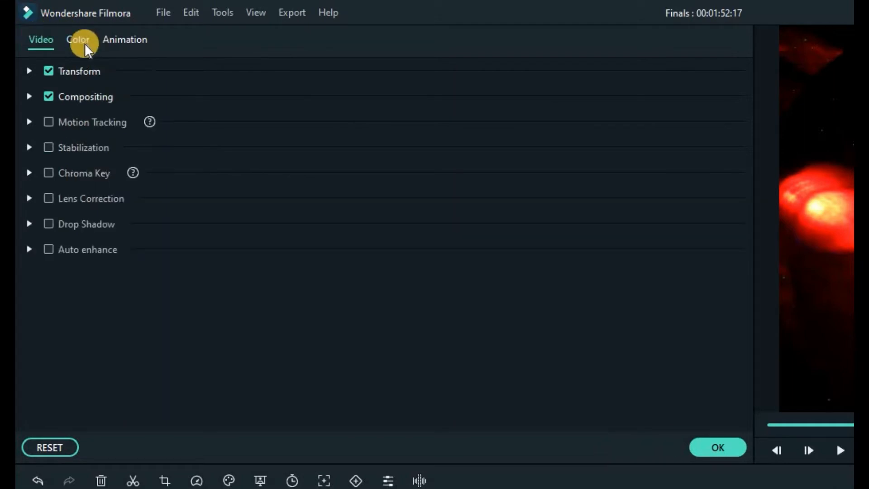
pyautogui.click(29, 71)
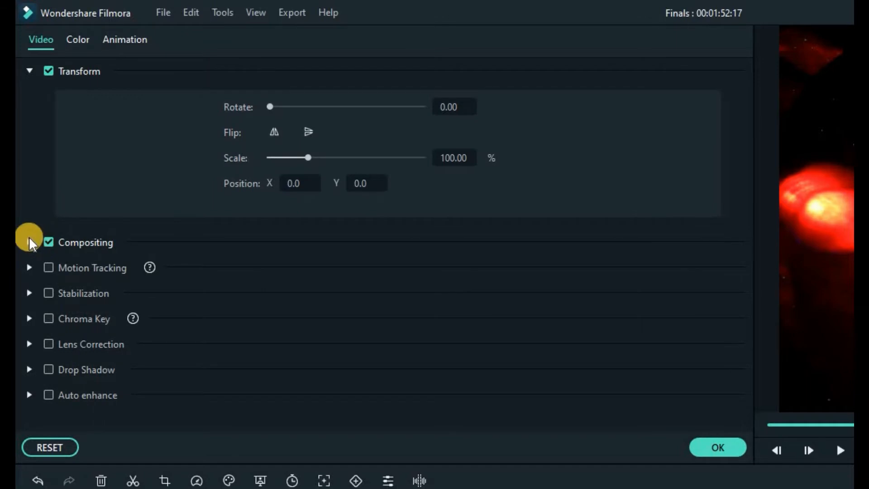
pyautogui.click(30, 242)
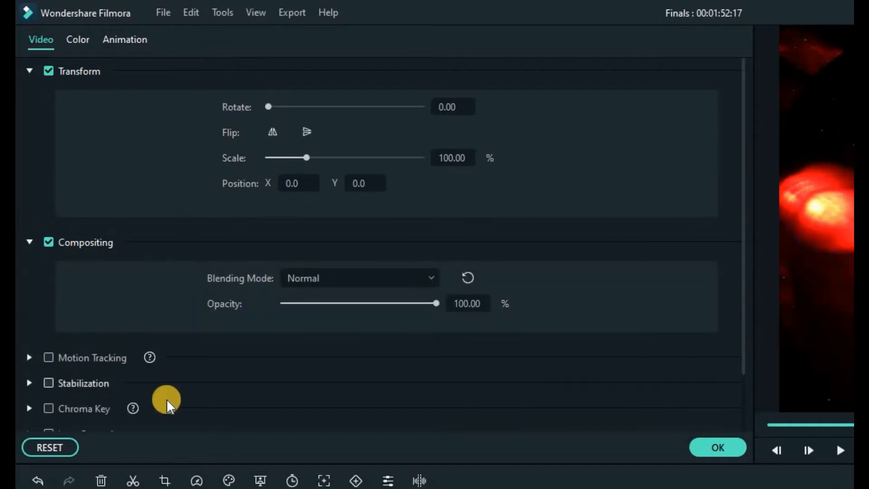
pyautogui.click(28, 242)
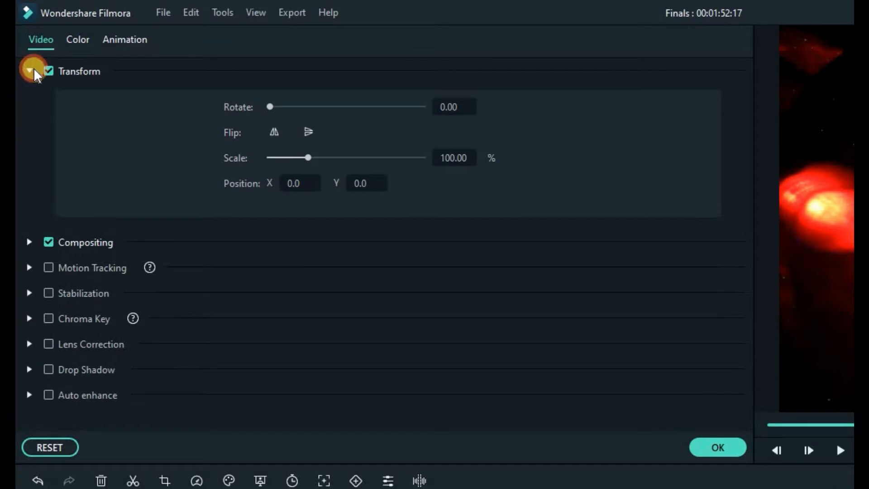
pyautogui.click(29, 71)
# Step: Examine the GH010520 clip's Color Enhancement, White Balance and Tone settings
pyautogui.click(83, 41)
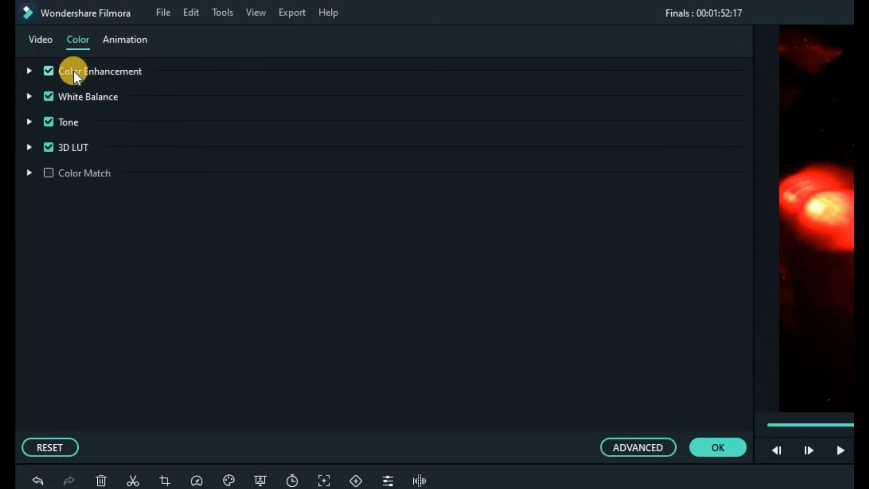
pyautogui.click(27, 71)
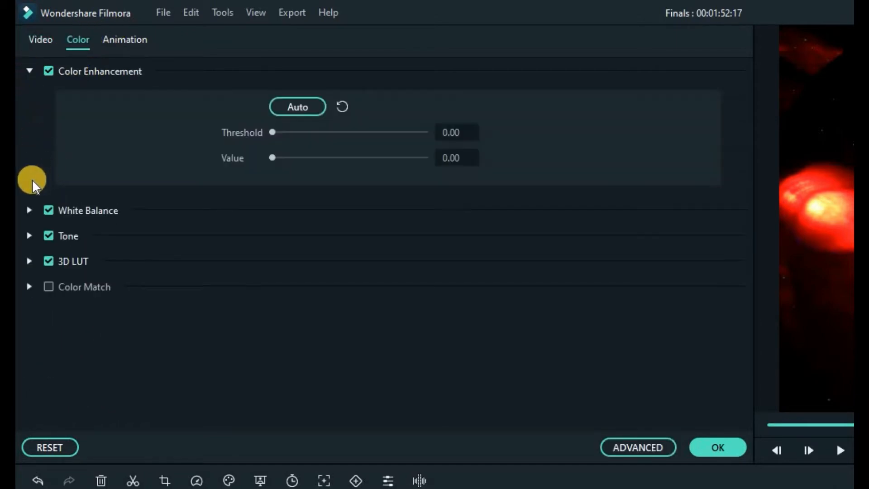
pyautogui.click(28, 210)
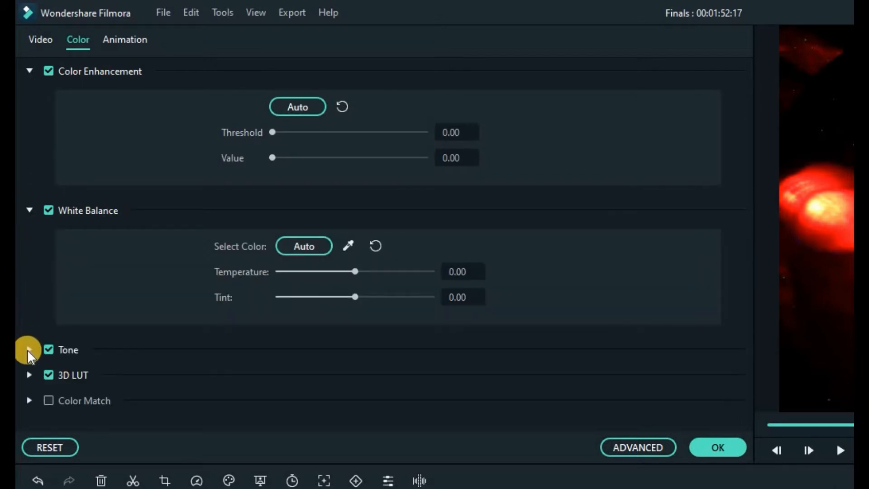
pyautogui.click(29, 349)
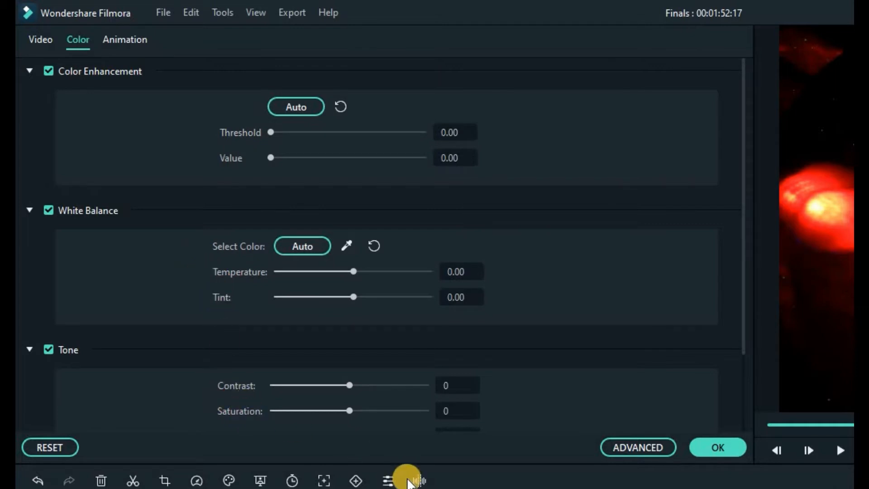
# Step: Try the GH010520 clip's Tone brightness at -78 and -57, preview the playback, and reset the brightness
pyautogui.scroll(-2, 264, 349)
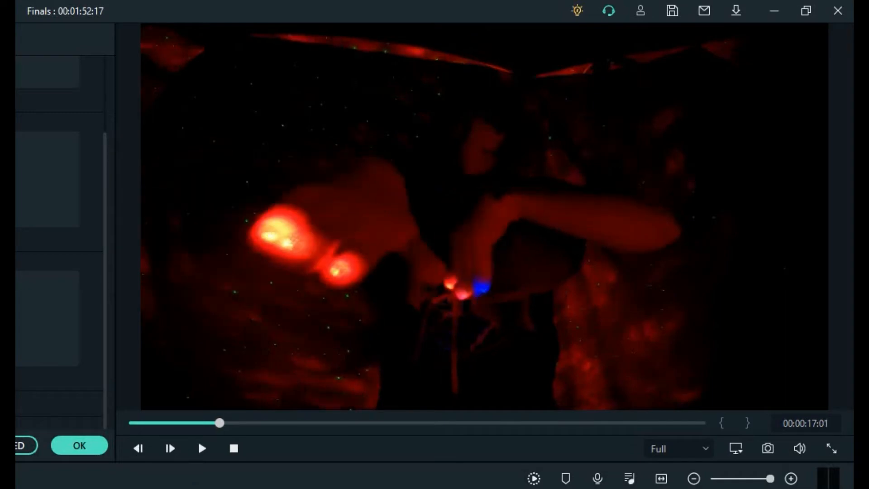
pyautogui.moveTo(99, 444); pyautogui.dragTo(0, 488)
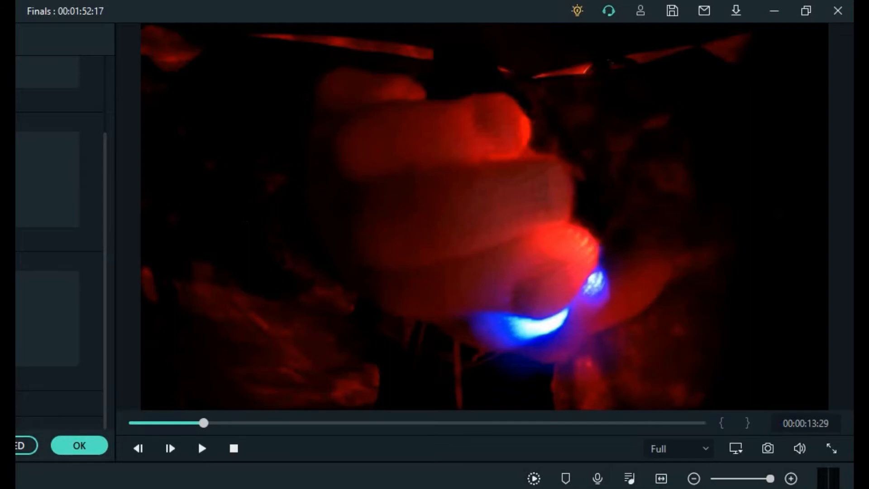
pyautogui.moveTo(121, 240); pyautogui.dragTo(83, 243)
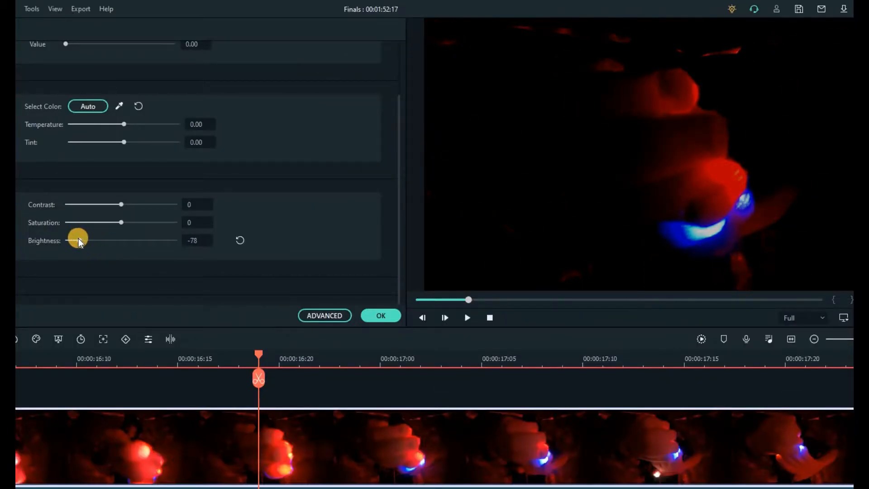
pyautogui.moveTo(84, 240); pyautogui.dragTo(90, 240)
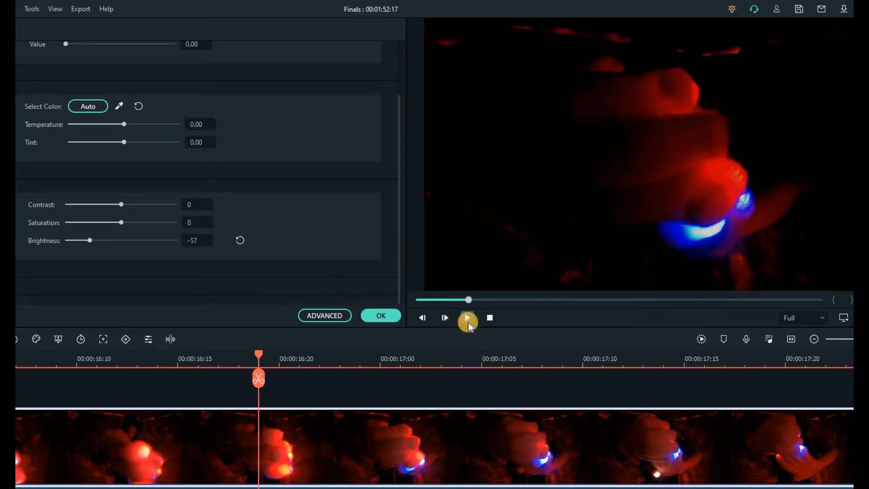
pyautogui.click(468, 322)
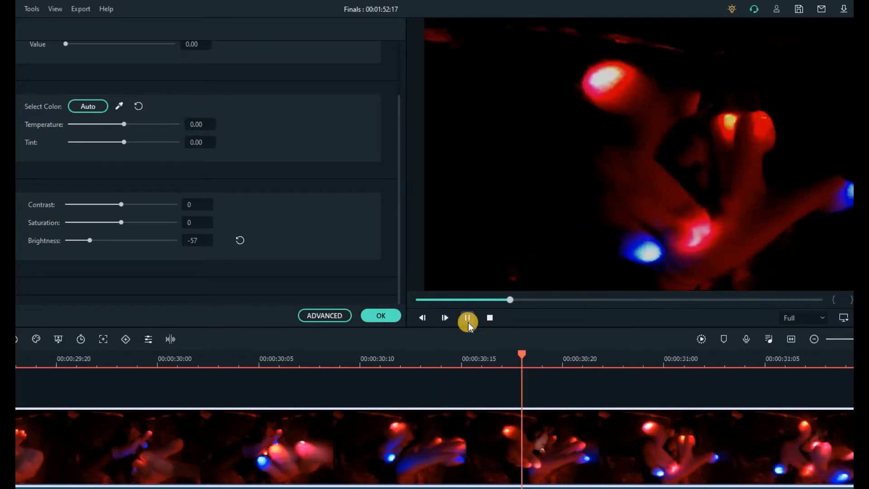
pyautogui.click(468, 319)
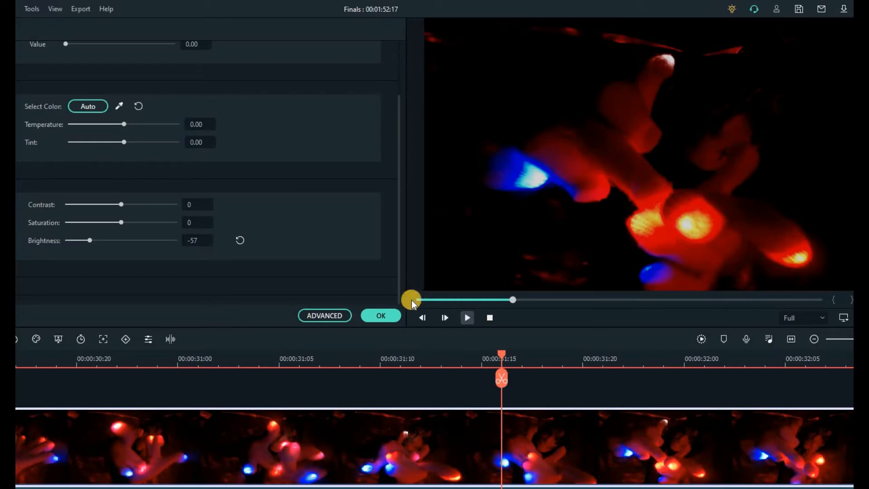
pyautogui.click(237, 243)
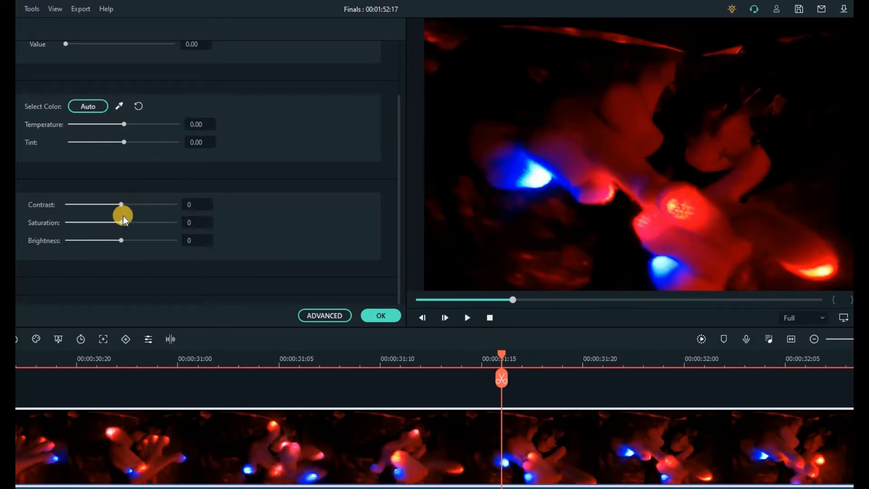
# Step: Try the clip's Tone saturation at 63 and 70, previewing the playback
pyautogui.moveTo(121, 222); pyautogui.dragTo(150, 222)
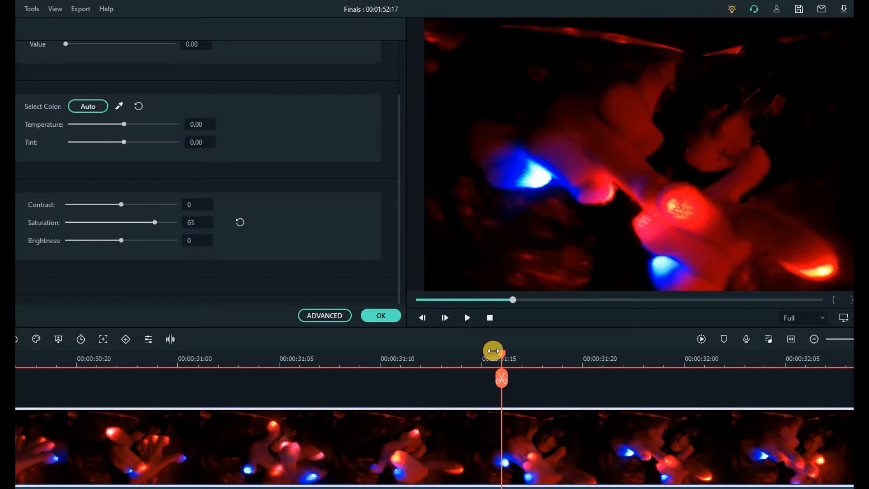
pyautogui.click(468, 317)
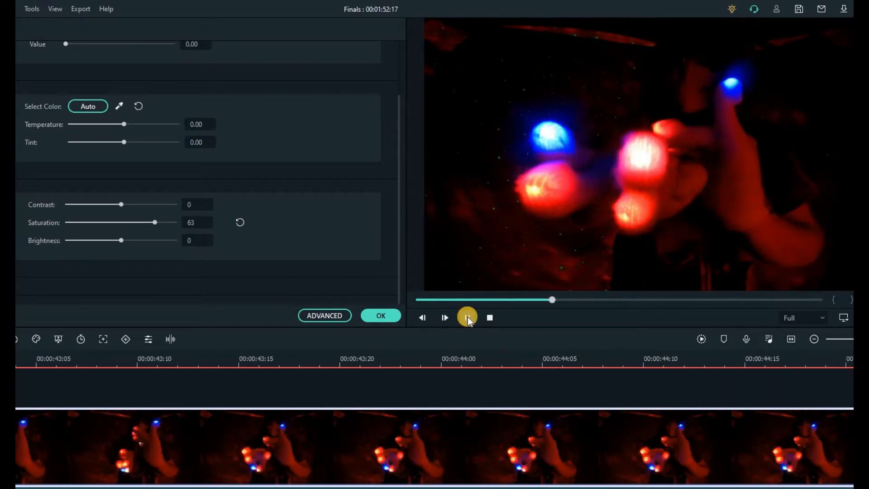
pyautogui.click(468, 316)
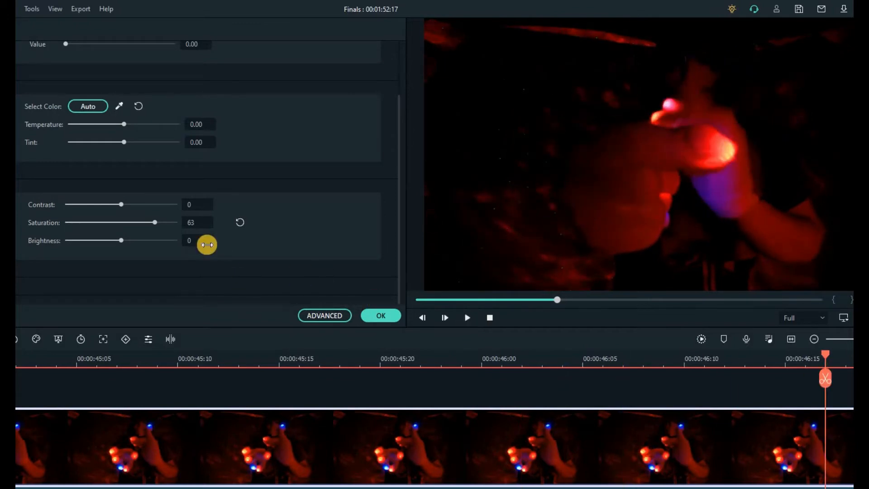
pyautogui.moveTo(159, 220); pyautogui.dragTo(159, 220)
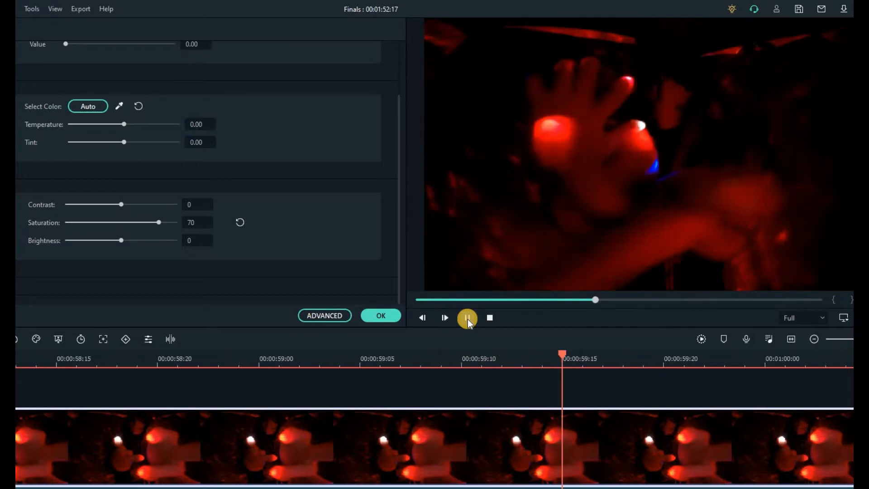
pyautogui.click(461, 320)
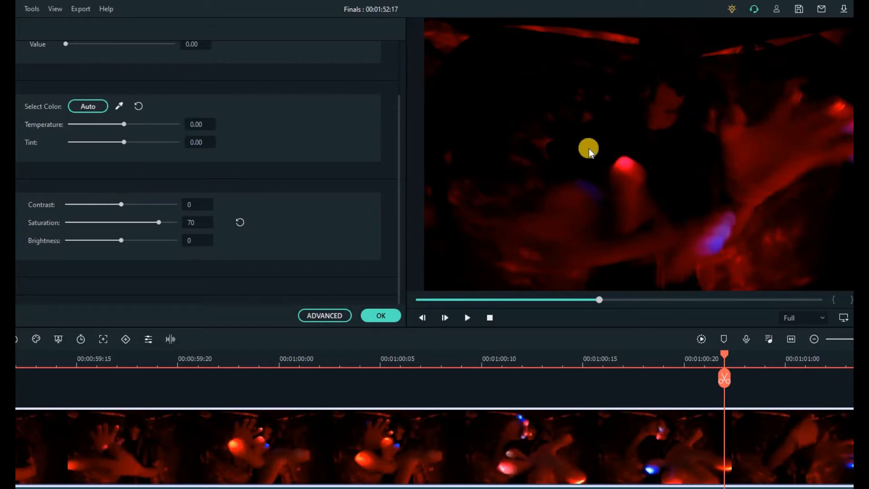
# Step: Try the clip's Tone contrast at 100 and -100, and reset the contrast
pyautogui.moveTo(121, 205); pyautogui.dragTo(172, 205)
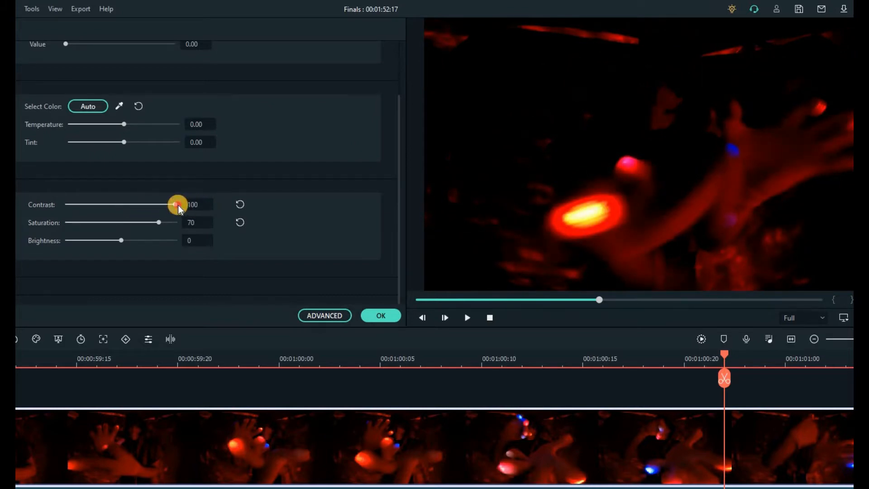
pyautogui.click(85, 205)
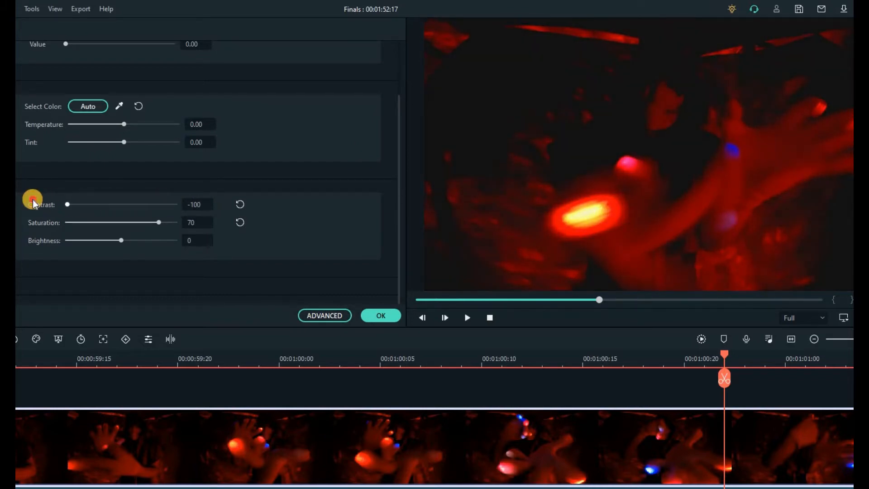
pyautogui.click(241, 203)
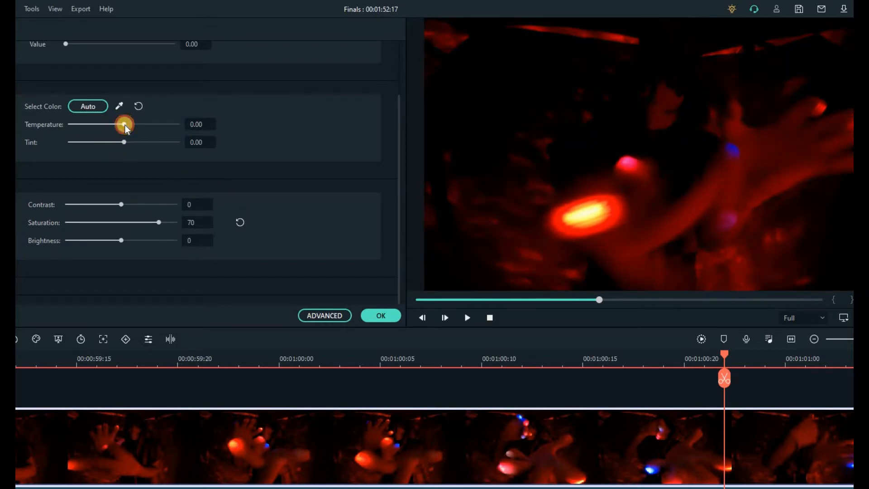
# Step: Try different White Balance temperature and tint levels on the clip, including a tint of -40.63, and reset both
pyautogui.moveTo(126, 125); pyautogui.dragTo(178, 125)
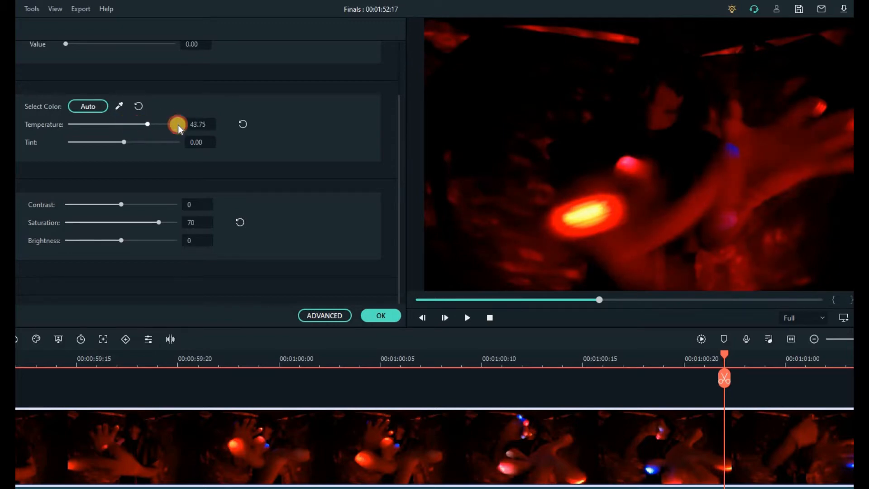
pyautogui.moveTo(113, 131)
pyautogui.mouseDown()
pyautogui.moveTo(77, 133)
pyautogui.moveTo(122, 136)
pyautogui.mouseUp()
pyautogui.click(243, 124)
pyautogui.moveTo(125, 142); pyautogui.dragTo(102, 142)
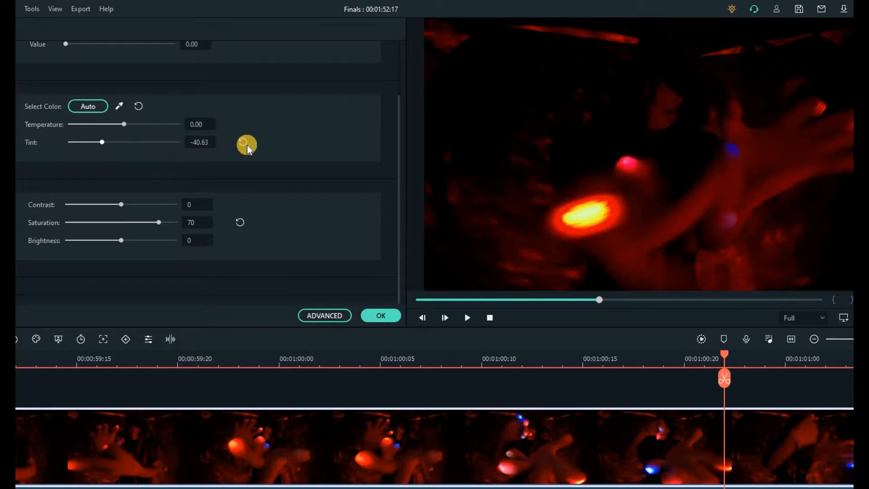
pyautogui.click(243, 142)
# Step: Try a Color Enhancement value of 93.75, compare it on frames around 00:00:59 and 00:01:00, and reset it
pyautogui.scroll(2, 307, 145)
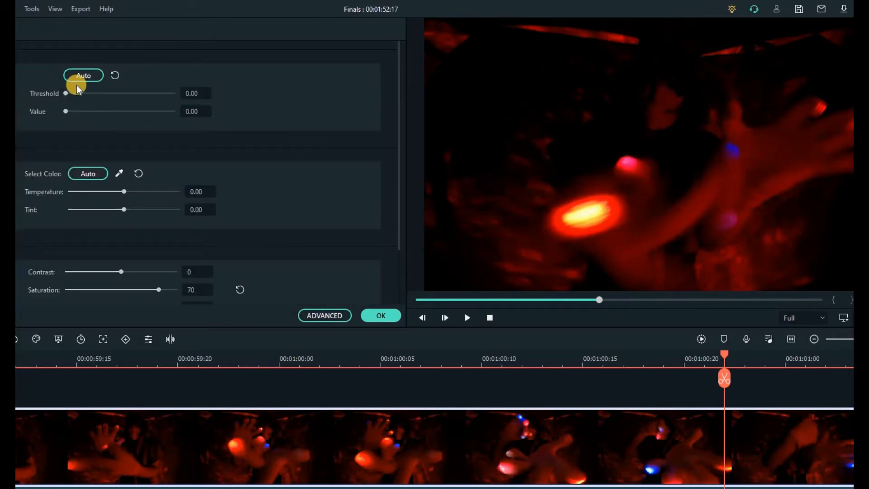
pyautogui.moveTo(67, 92); pyautogui.dragTo(153, 102)
pyautogui.moveTo(72, 114); pyautogui.dragTo(166, 118)
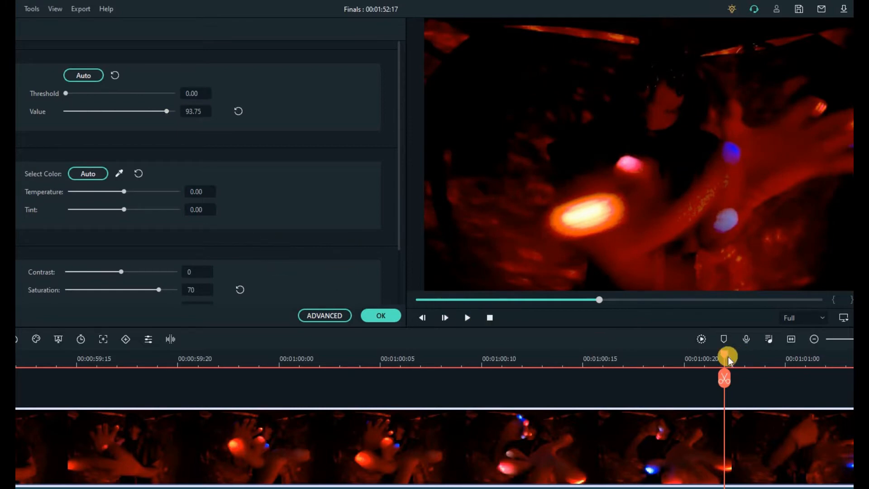
pyautogui.moveTo(705, 355); pyautogui.dragTo(684, 391)
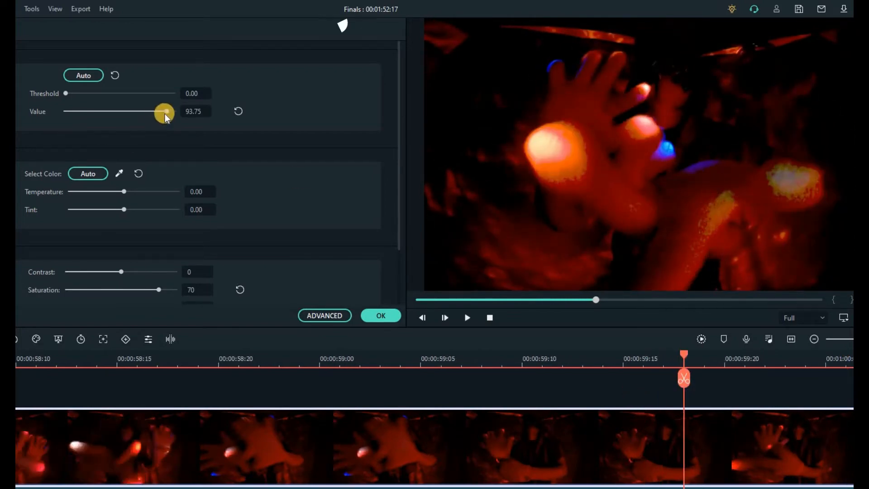
pyautogui.moveTo(165, 112); pyautogui.dragTo(117, 112)
pyautogui.click(238, 111)
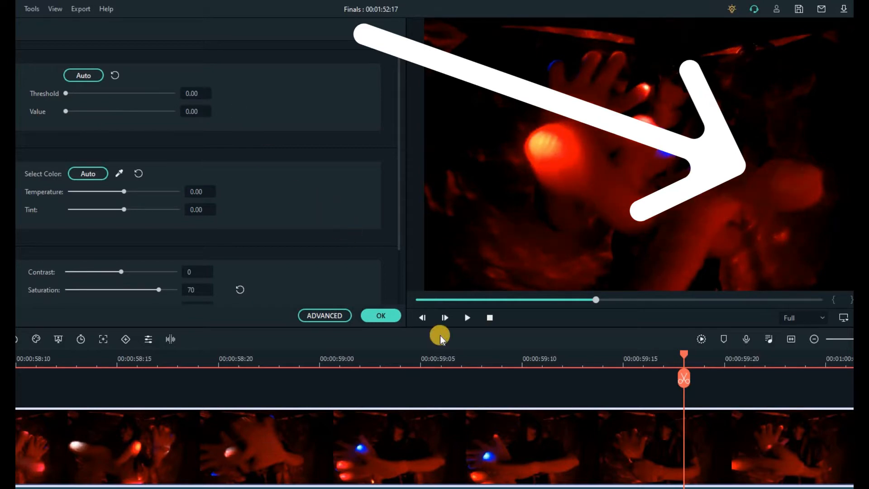
# Step: Try a Color Enhancement threshold of 100, compare it on frames around 00:01:00, and reset it
pyautogui.moveTo(661, 359); pyautogui.dragTo(684, 355)
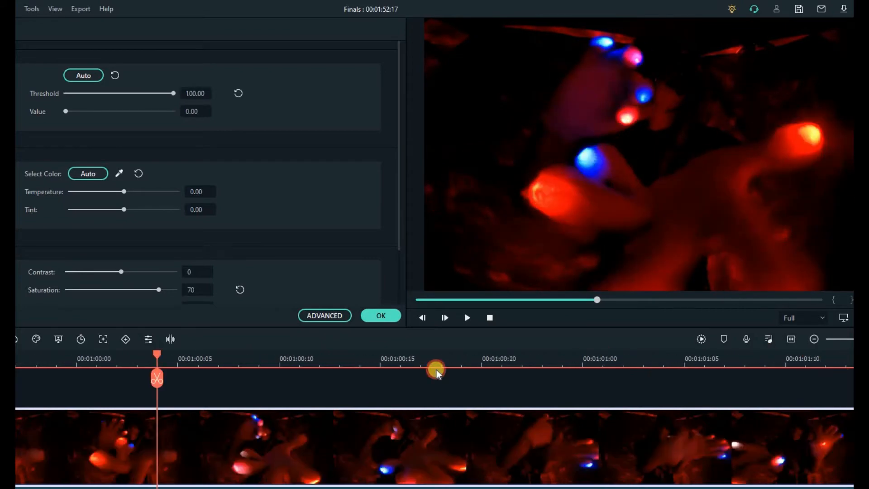
pyautogui.moveTo(436, 368); pyautogui.dragTo(652, 362)
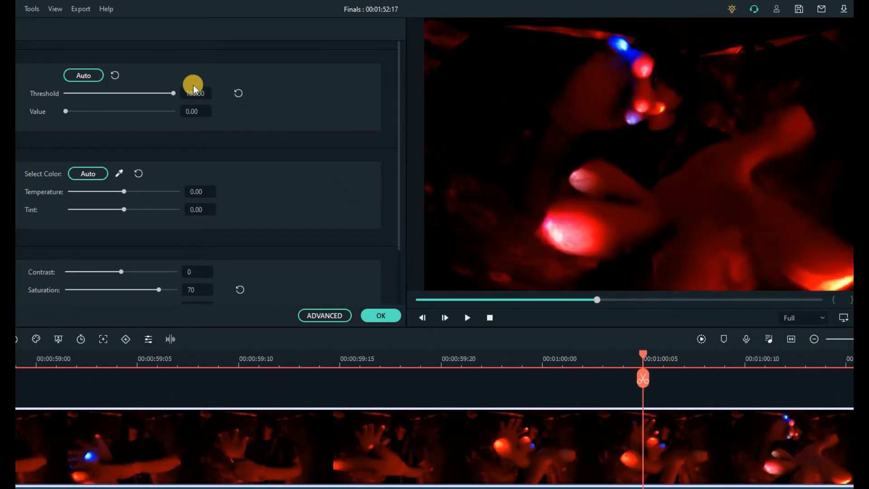
pyautogui.moveTo(174, 93); pyautogui.dragTo(260, 98)
# Step: Compare the frame near 00:01:29 with the Tone saturation reset and set to 70
pyautogui.scroll(-2, 273, 272)
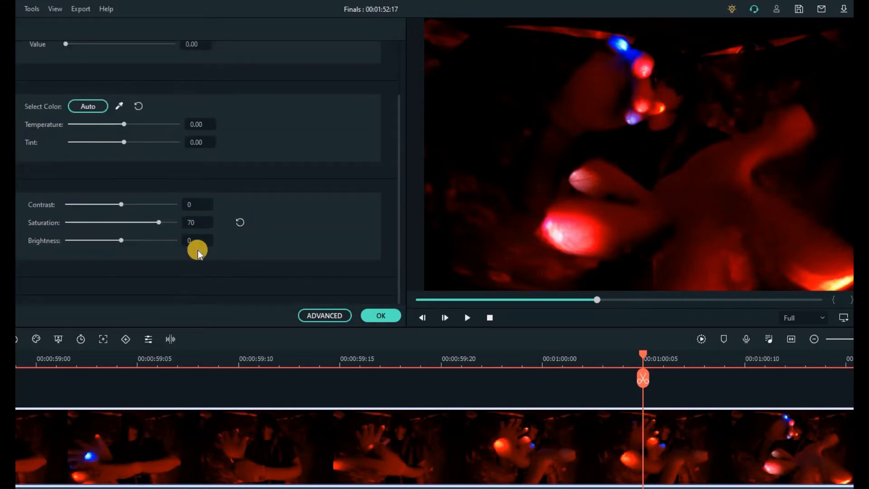
pyautogui.moveTo(643, 355); pyautogui.dragTo(826, 389)
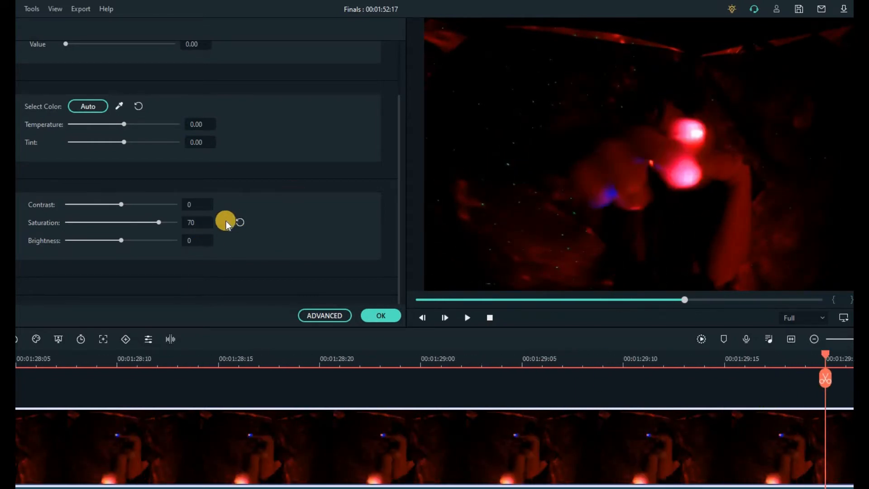
pyautogui.click(240, 223)
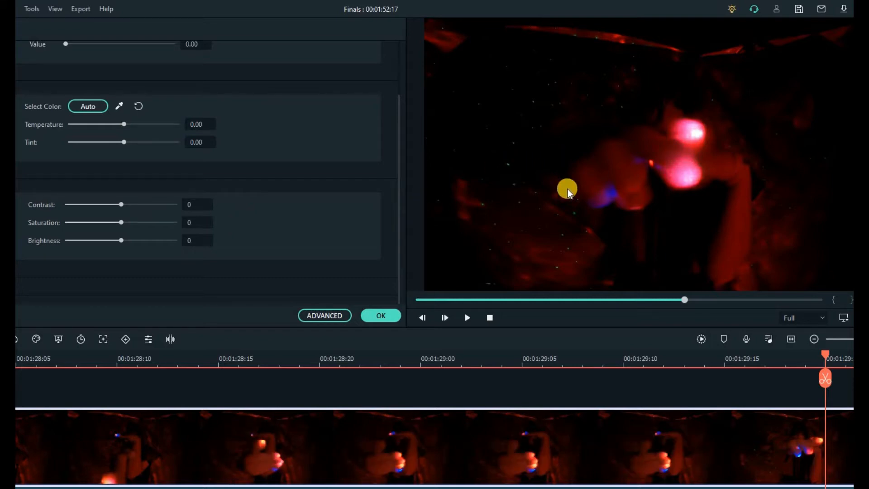
pyautogui.click(191, 222)
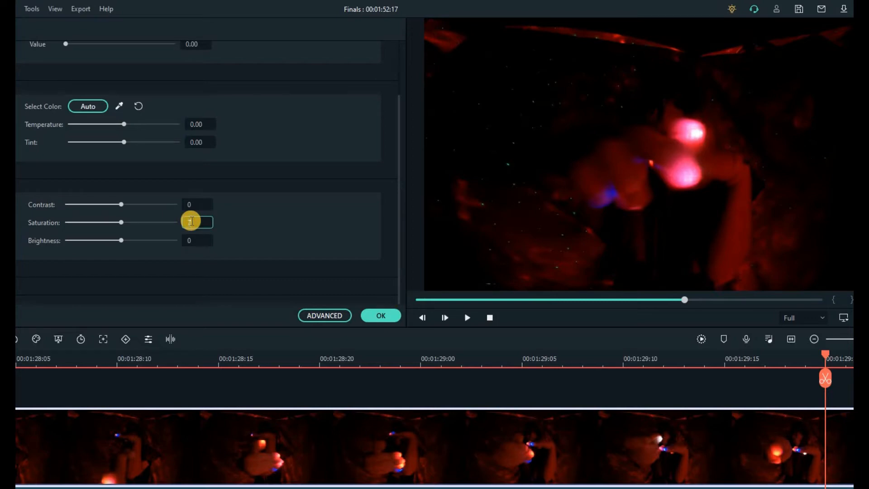
pyautogui.press('Return')
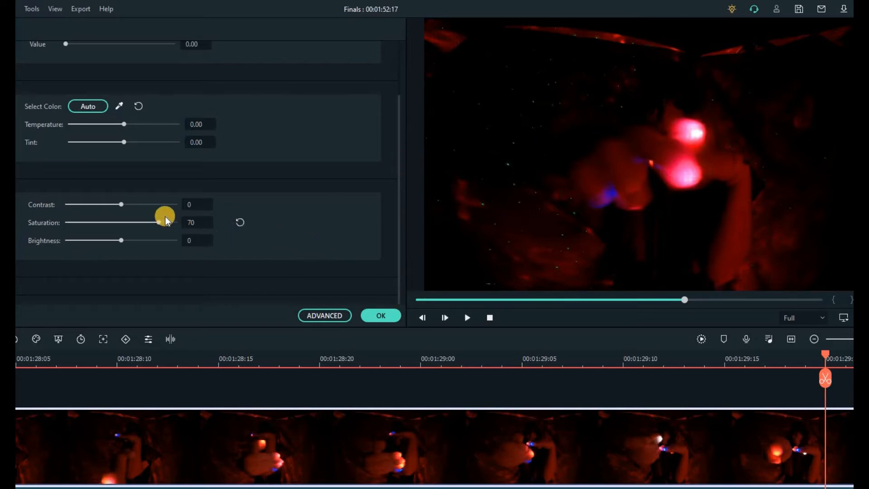
# Step: Set the clip's Tone saturation to 75 after trying a higher level, and apply the color settings
pyautogui.moveTo(162, 222); pyautogui.dragTo(213, 229)
pyautogui.moveTo(765, 360); pyautogui.dragTo(684, 330)
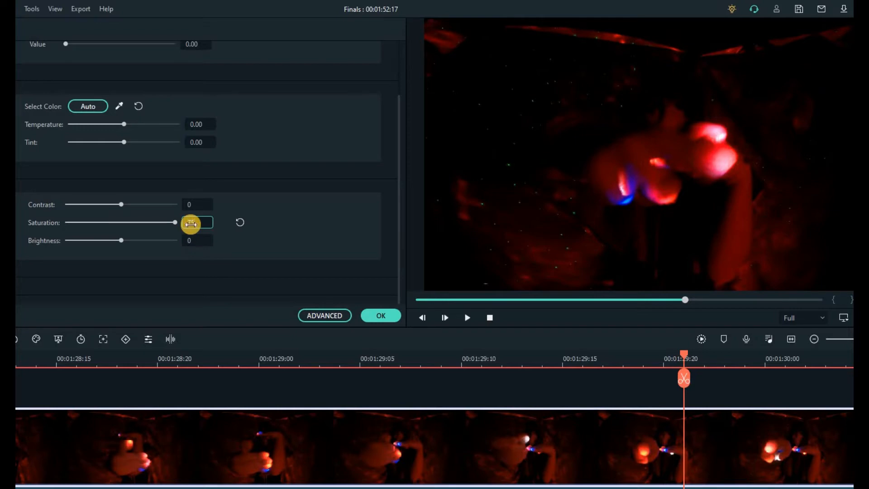
pyautogui.press('Return')
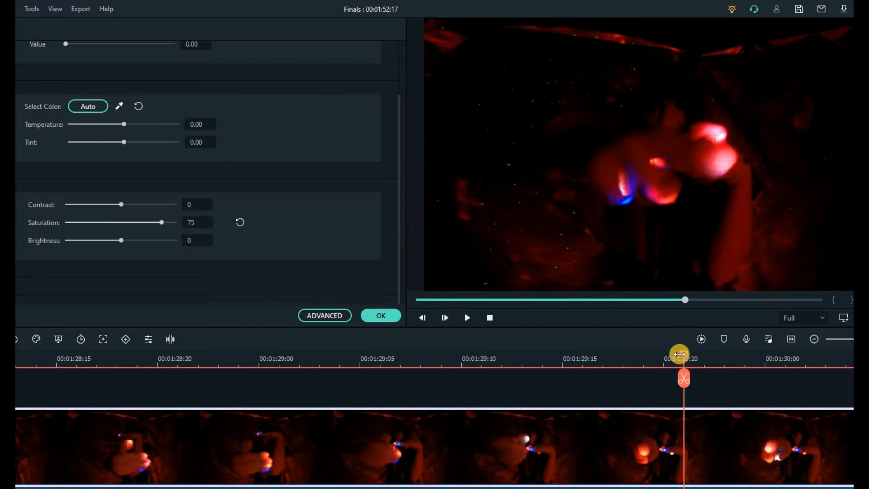
pyautogui.moveTo(278, 355); pyautogui.dragTo(322, 444)
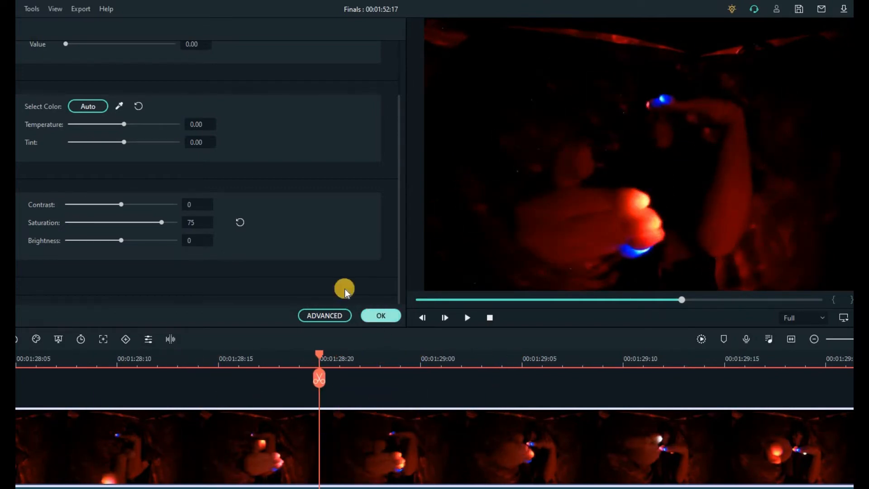
pyautogui.click(381, 319)
# Step: Go to the start of the timeline and place the VID_20211220_081748 clip there, ahead of the GH010520 clip
pyautogui.click(298, 358)
pyautogui.moveTo(298, 357); pyautogui.dragTo(16, 358)
pyautogui.moveTo(481, 299); pyautogui.dragTo(448, 303)
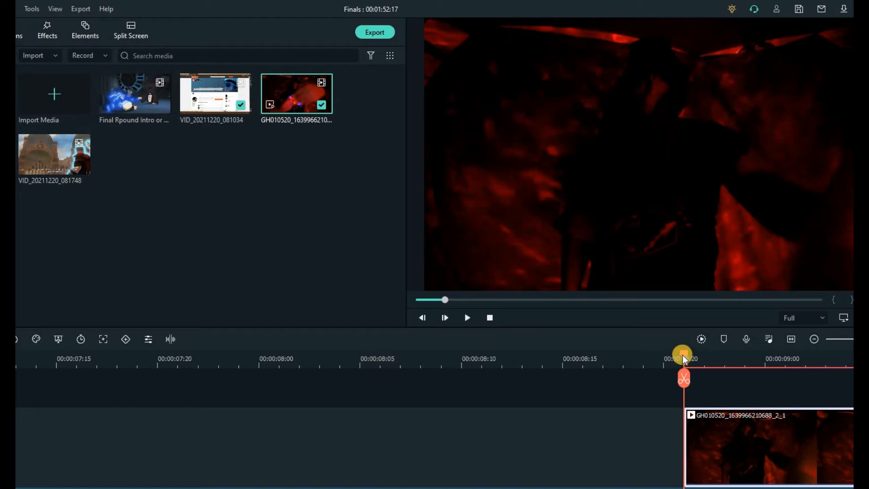
pyautogui.moveTo(570, 366); pyautogui.dragTo(74, 379)
pyautogui.moveTo(18, 398)
pyautogui.mouseDown()
pyautogui.moveTo(575, 421)
pyautogui.moveTo(18, 410)
pyautogui.moveTo(851, 421)
pyautogui.moveTo(17, 410)
pyautogui.mouseUp()
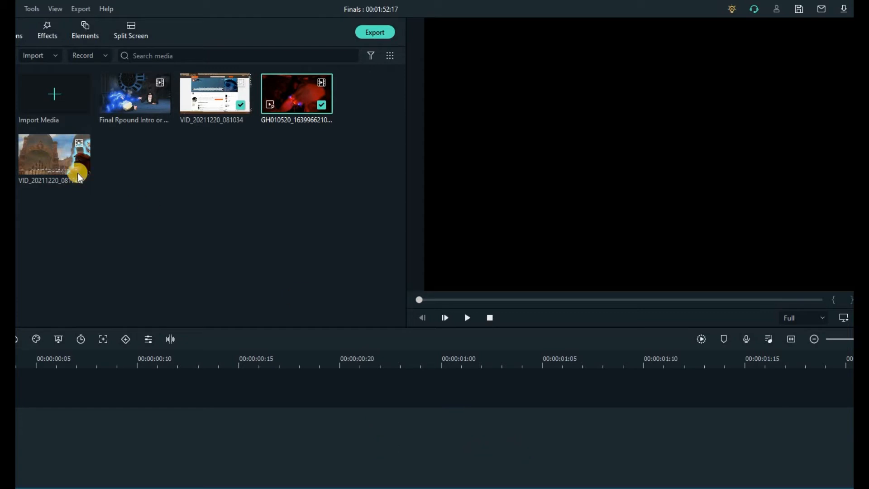
pyautogui.moveTo(48, 157)
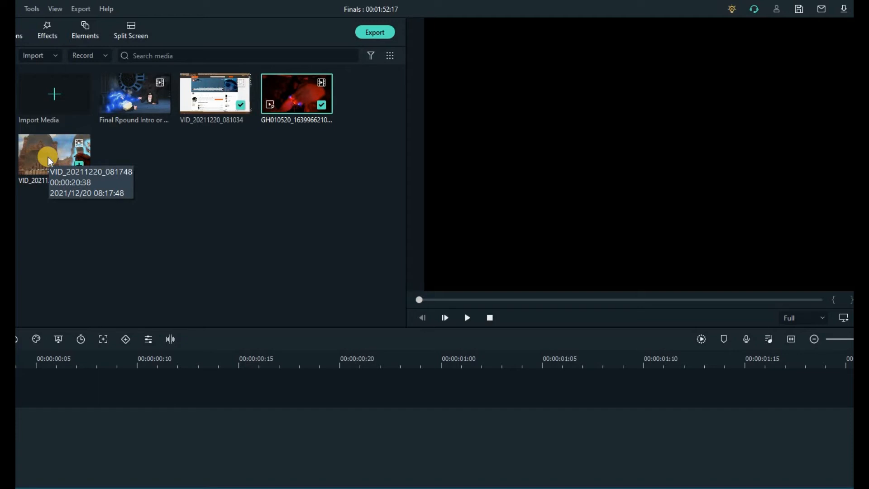
pyautogui.moveTo(45, 152); pyautogui.dragTo(10, 389)
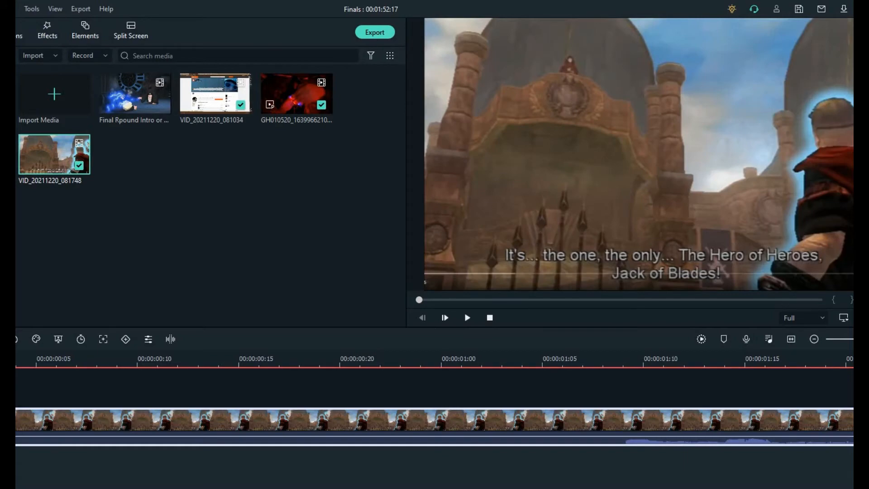
# Step: Place the VID_20211220_081748 clip on the track above GH010520 at the timeline start, and mute the music track
pyautogui.moveTo(15, 409); pyautogui.dragTo(57, 389)
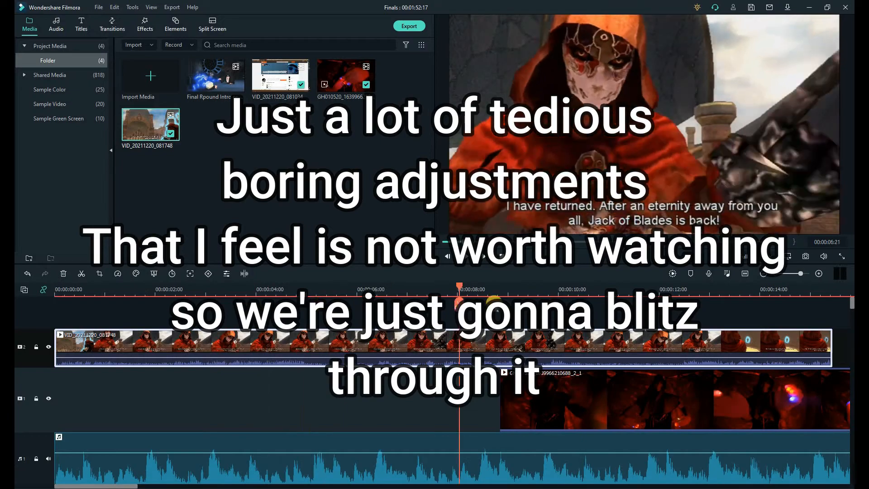
pyautogui.click(150, 290)
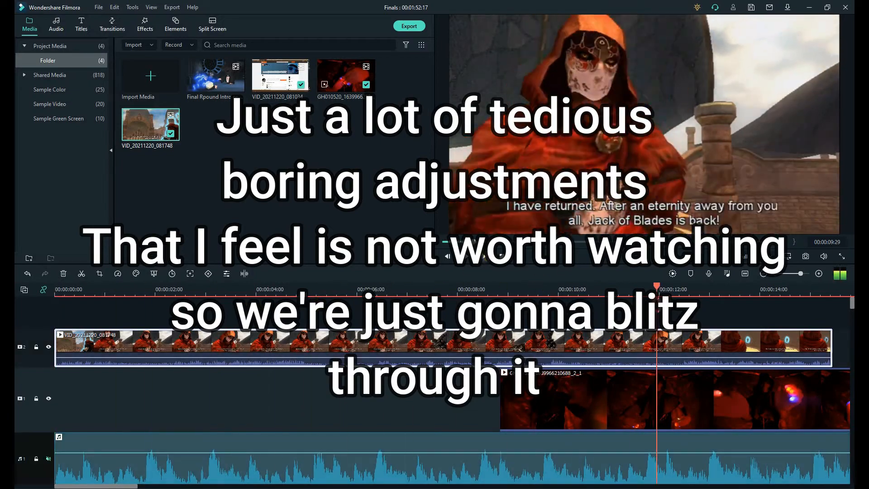
pyautogui.click(819, 273)
pyautogui.doubleClick(592, 341)
pyautogui.click(49, 459)
# Step: Shift the GH010520 clip along the timeline, put the VID_20211220_081748 clip directly before it on track 1, and unmute the music
pyautogui.moveTo(130, 370); pyautogui.dragTo(652, 405)
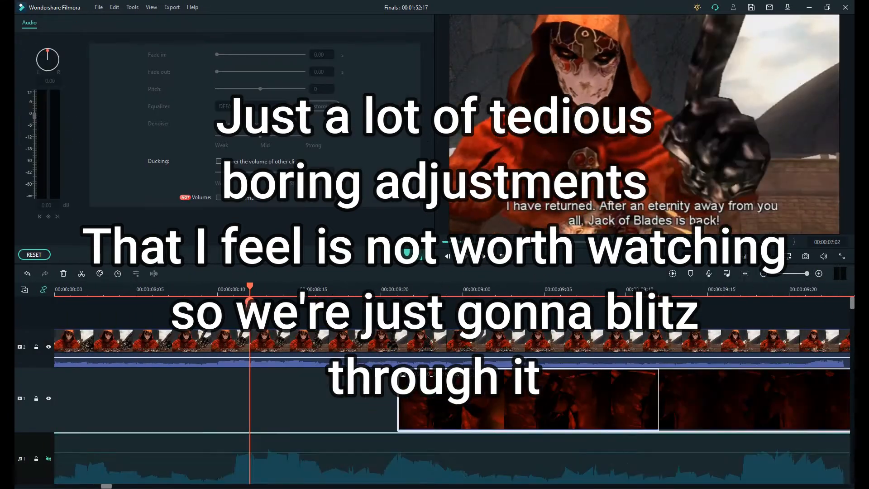
pyautogui.moveTo(389, 341); pyautogui.dragTo(389, 394)
pyautogui.click(113, 25)
pyautogui.click(49, 458)
pyautogui.rightClick(512, 387)
pyautogui.click(706, 182)
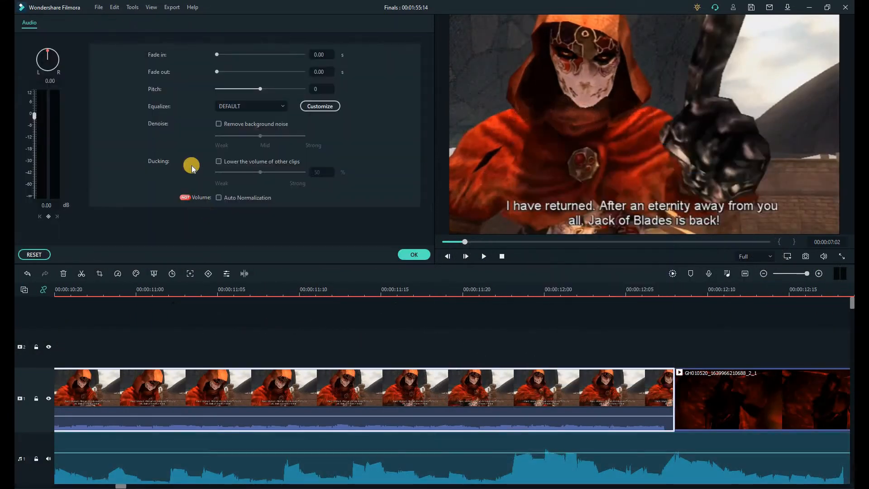
# Step: Enable lowering the volume of other clips for the VID_20211220_081748 clip and play back the result
pyautogui.click(218, 161)
pyautogui.click(56, 289)
pyautogui.click(483, 256)
pyautogui.click(483, 256)
# Step: Split the VID_20211220_081748 clip at about 00:00:10:15
pyautogui.click(397, 290)
pyautogui.click(458, 374)
pyautogui.moveTo(397, 289); pyautogui.dragTo(281, 290)
pyautogui.click(483, 256)
pyautogui.click(446, 305)
# Step: Check and apply the audio settings of the part after the split, and play it back
pyautogui.doubleClick(475, 387)
pyautogui.click(51, 22)
pyautogui.click(414, 254)
pyautogui.scroll(-3, 475, 405)
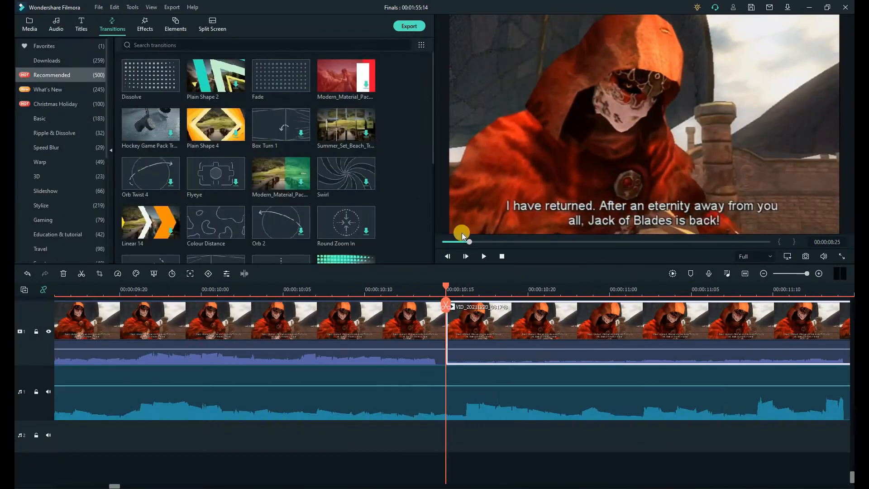
pyautogui.click(485, 256)
pyautogui.click(483, 257)
# Step: Search the transitions for "vertical line" and place Vertical Line between the VID_20211220_081748 and GH010520 clips
pyautogui.moveTo(141, 486); pyautogui.dragTo(121, 487)
pyautogui.click(609, 325)
pyautogui.scroll(-5, 281, 181)
pyautogui.click(66, 63)
pyautogui.scroll(-5, 281, 181)
pyautogui.click(205, 46)
pyautogui.write('vertical line')
pyautogui.moveTo(151, 76); pyautogui.dragTo(466, 314)
pyautogui.click(466, 315)
# Step: Reduce the ducking strength of the first VID_20211220_081748 part, apply it, and play back the audio
pyautogui.click(244, 273)
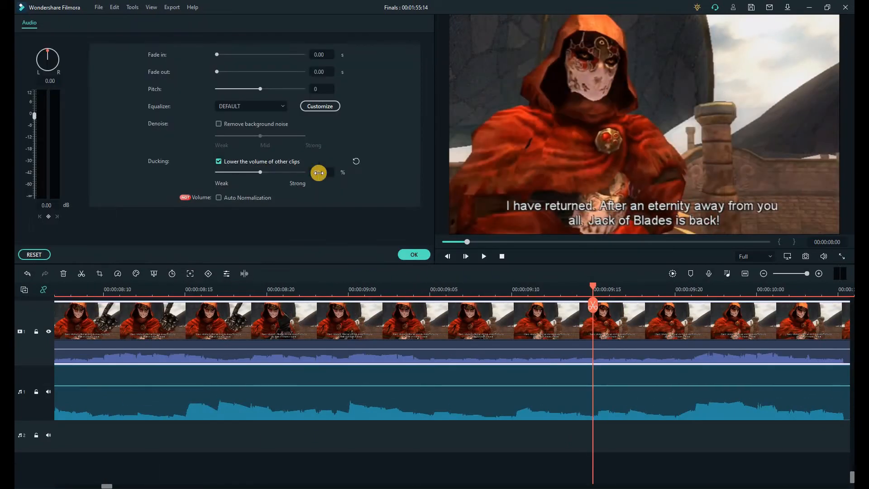
pyautogui.moveTo(260, 172); pyautogui.dragTo(242, 172)
pyautogui.click(413, 254)
pyautogui.click(484, 256)
pyautogui.click(629, 288)
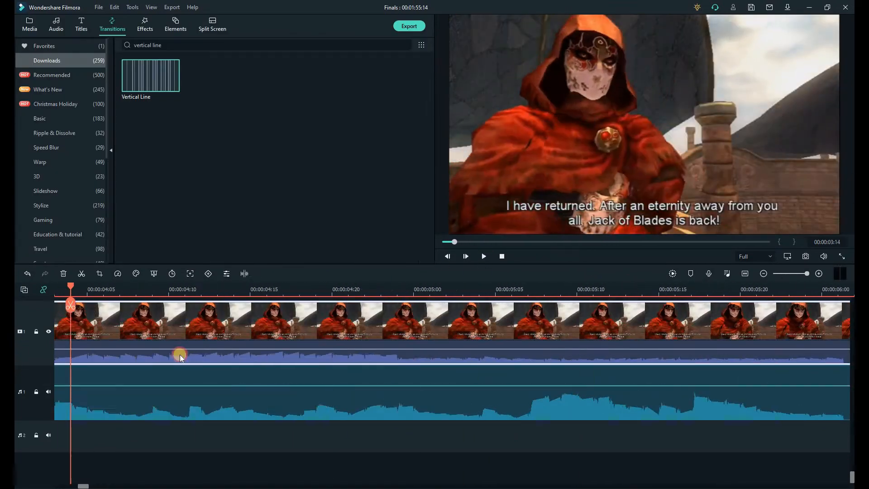
# Step: Review the first VID_20211220_081748 part and the passage around its split
pyautogui.moveTo(67, 365); pyautogui.dragTo(619, 377)
pyautogui.click(483, 256)
pyautogui.click(484, 256)
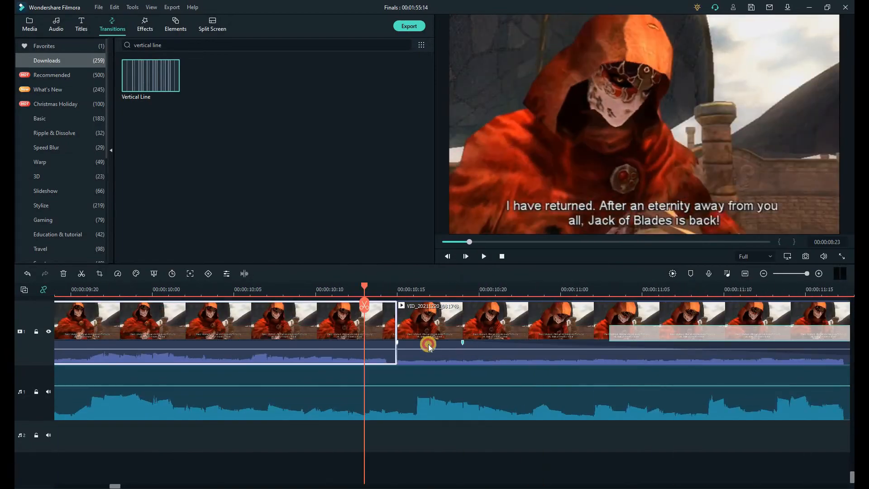
pyautogui.click(483, 257)
pyautogui.click(484, 257)
# Step: Find the cut point near the end of the timeline, split there, and delete the excess
pyautogui.moveTo(490, 242); pyautogui.dragTo(760, 243)
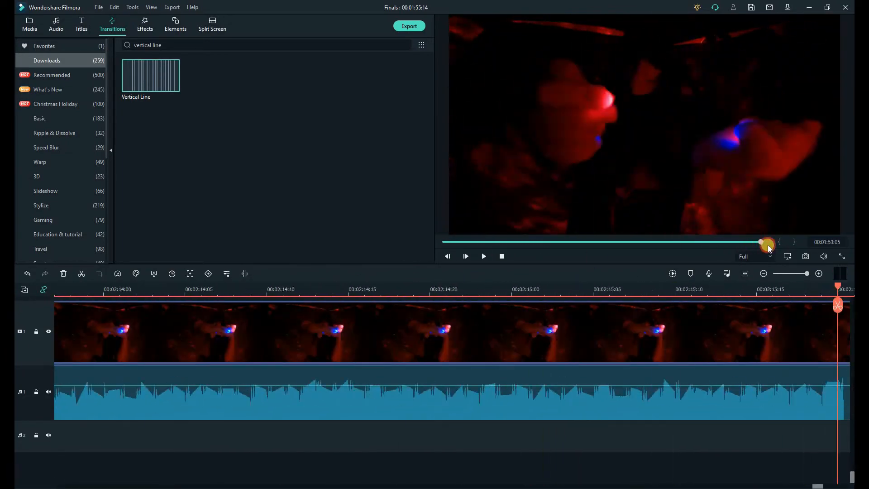
pyautogui.click(484, 256)
pyautogui.click(484, 256)
pyautogui.click(331, 289)
pyautogui.hotkey('ctrl', 'b')
pyautogui.press('Delete')
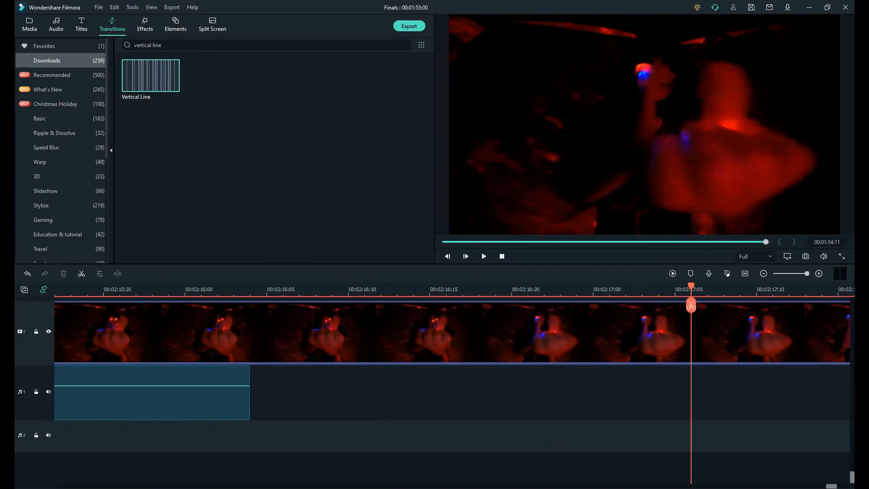
# Step: Add the Final Rpound Intro clip at the end of the GH010520 footage
pyautogui.click(29, 25)
pyautogui.moveTo(216, 75); pyautogui.dragTo(525, 333)
pyautogui.rightClick(515, 323)
pyautogui.click(711, 140)
# Step: Apply an animation preset to the closing GH010520 segment and move its start marker further into the segment
pyautogui.doubleClick(130, 91)
pyautogui.moveTo(169, 304); pyautogui.dragTo(363, 304)
pyautogui.moveTo(218, 359); pyautogui.dragTo(334, 363)
pyautogui.click(413, 255)
# Step: Play back the ending around the closing GH010520 segment to check its animation
pyautogui.click(483, 256)
pyautogui.moveTo(768, 242); pyautogui.dragTo(739, 242)
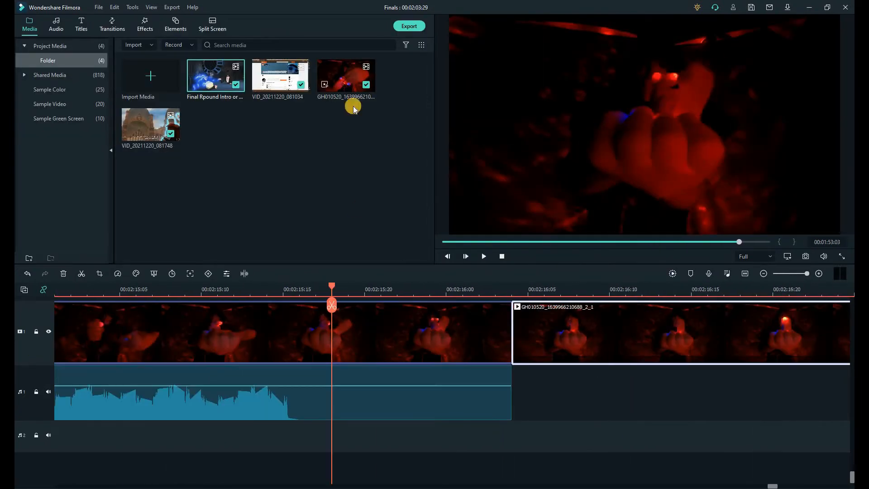
pyautogui.click(346, 76)
pyautogui.click(727, 243)
pyautogui.click(483, 256)
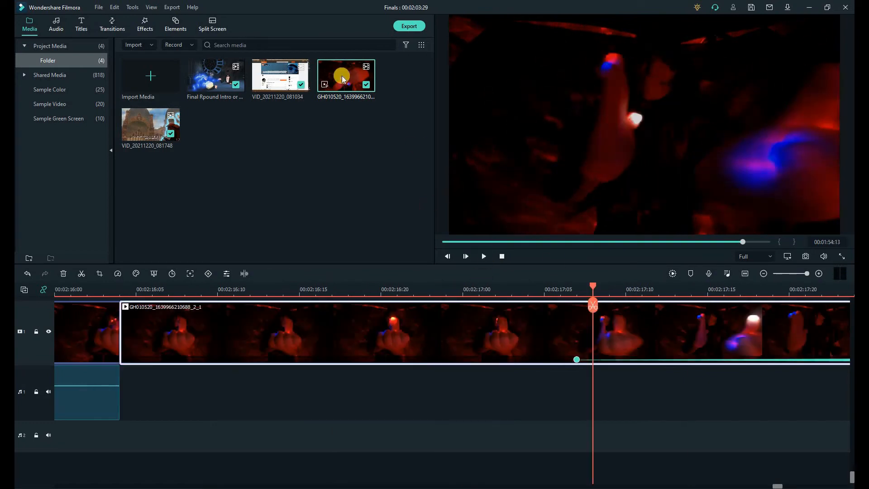